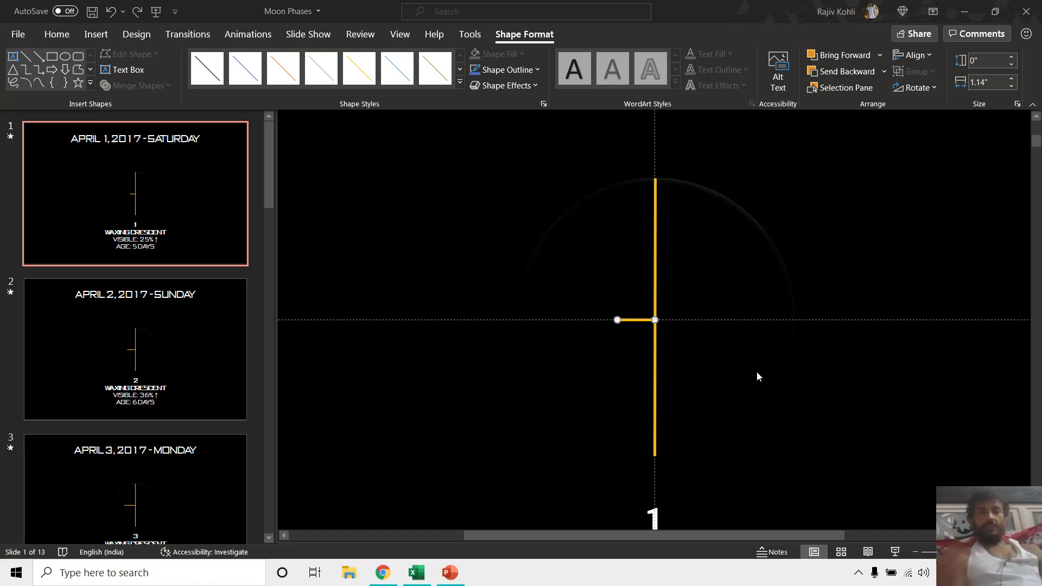
- Show the Animation Pane for slide 1 of the moon phases presentation
left_click(245, 35)
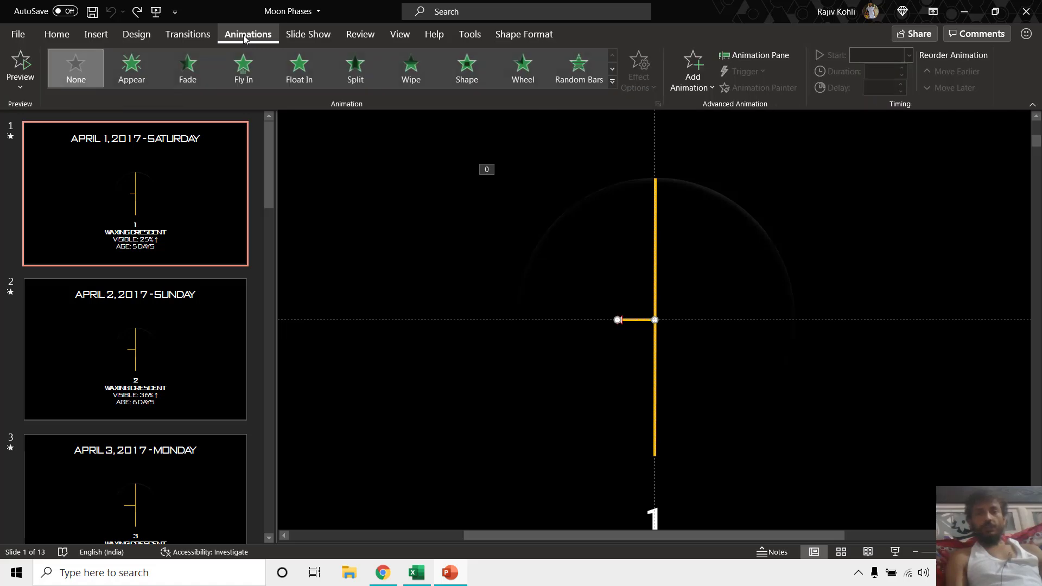
left_click(751, 57)
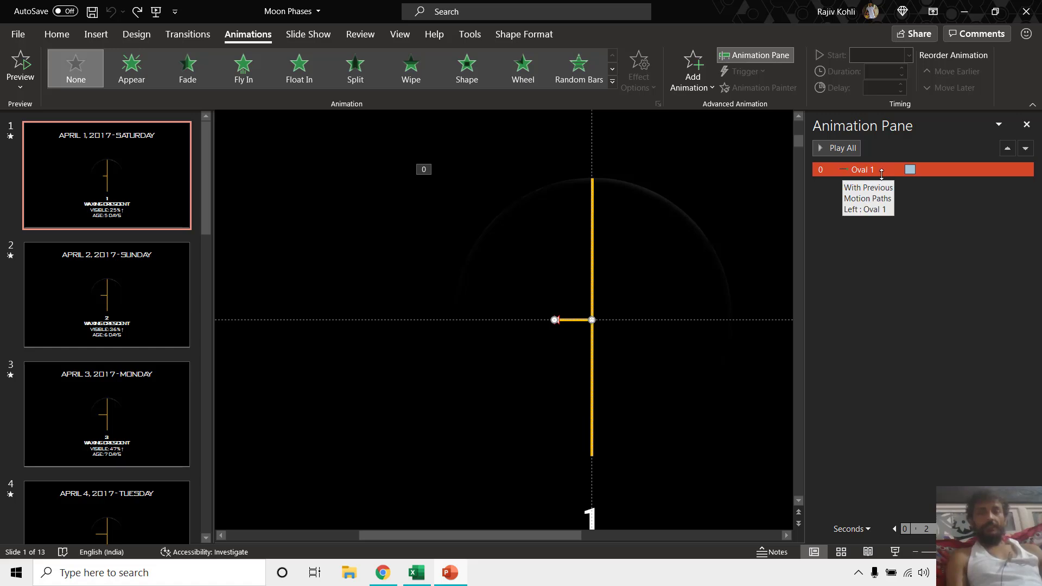
- Go through slides 2 to 13 to review each slide's animations, and return to slide 1
left_click(140, 273)
key("Down")
key("Down")
key("Down")
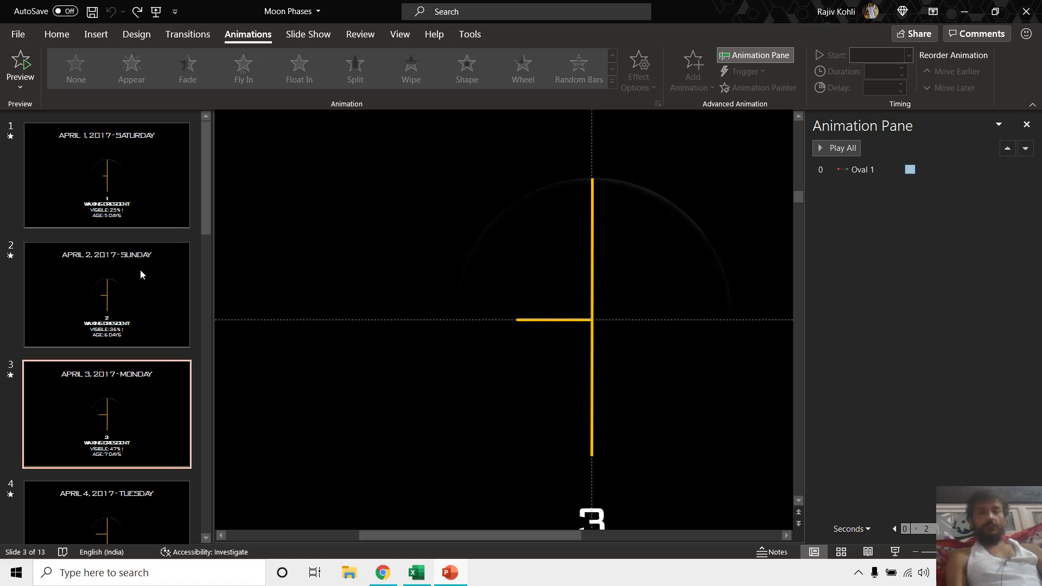
key("Down")
key("Down")
key("Down")
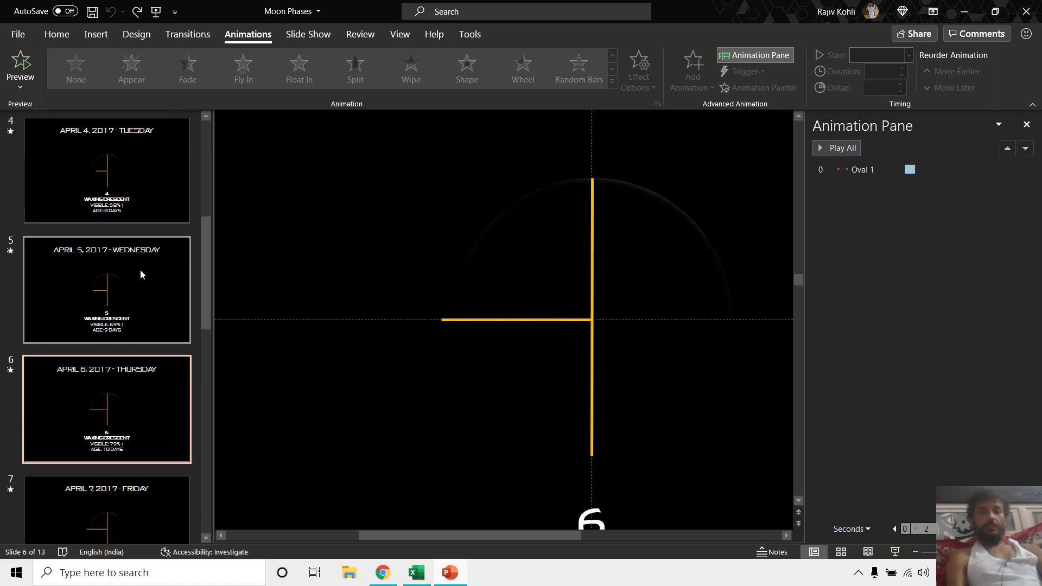
key("Down")
key("Down")
key("Down")
key("Down")
key("Down")
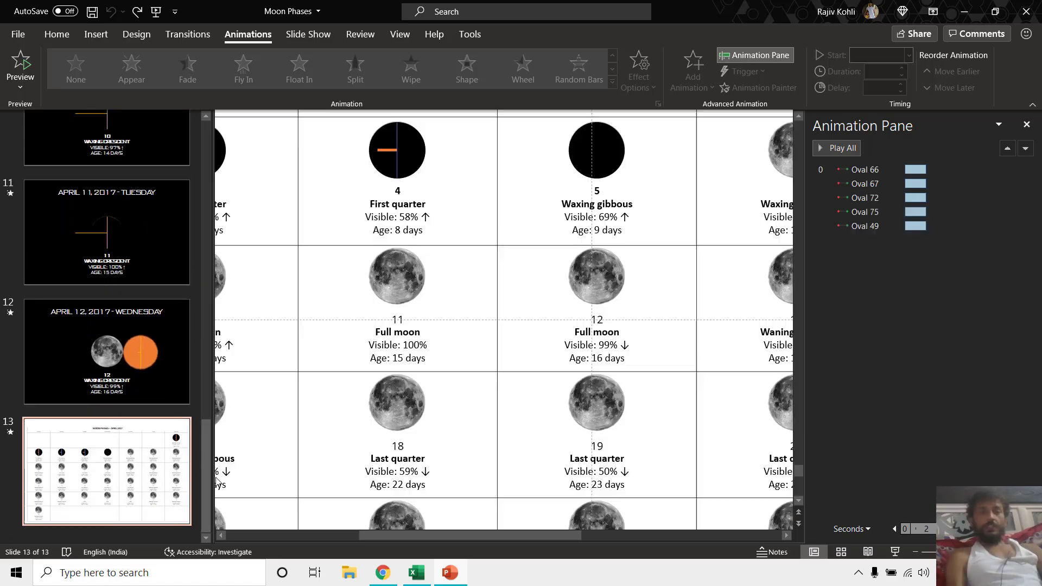
left_click_drag(215, 479, 221, 174)
left_click(113, 179)
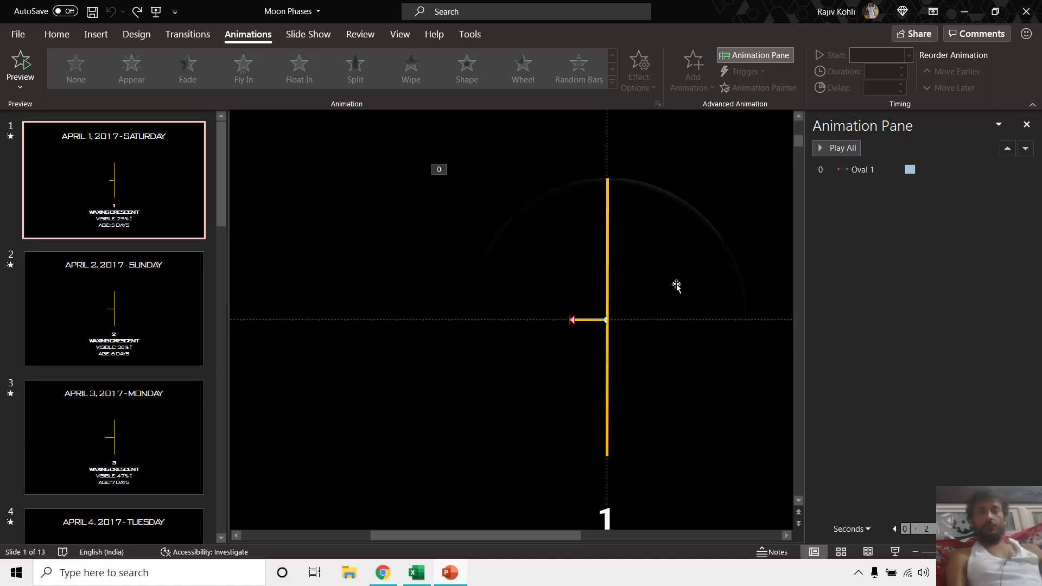
- Select the black circle over the moon on slide 1 and open the Selection Pane
scroll(584, 279, "down", 5)
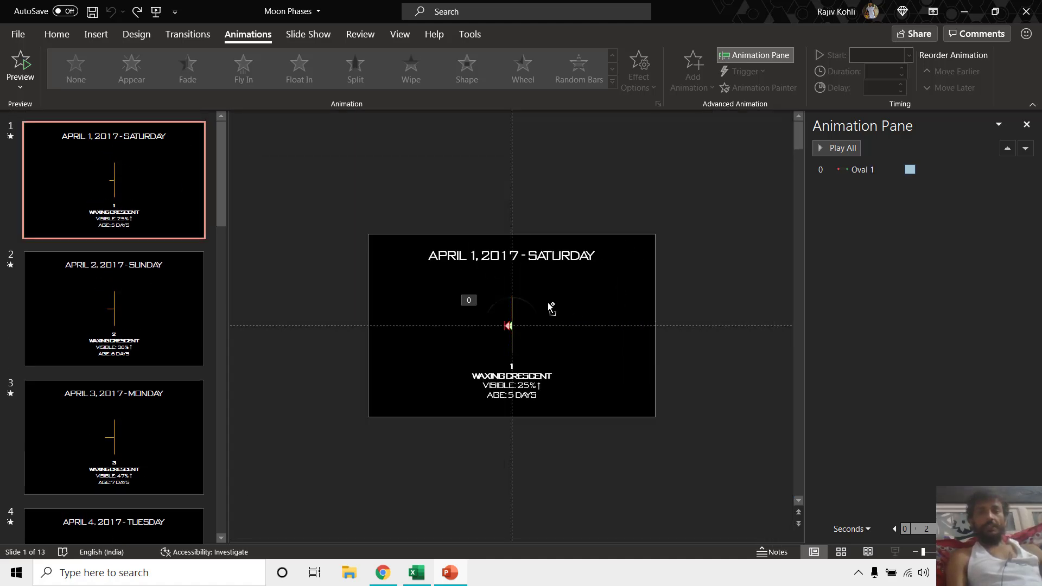
scroll(548, 303, "up", 3)
left_click(551, 305)
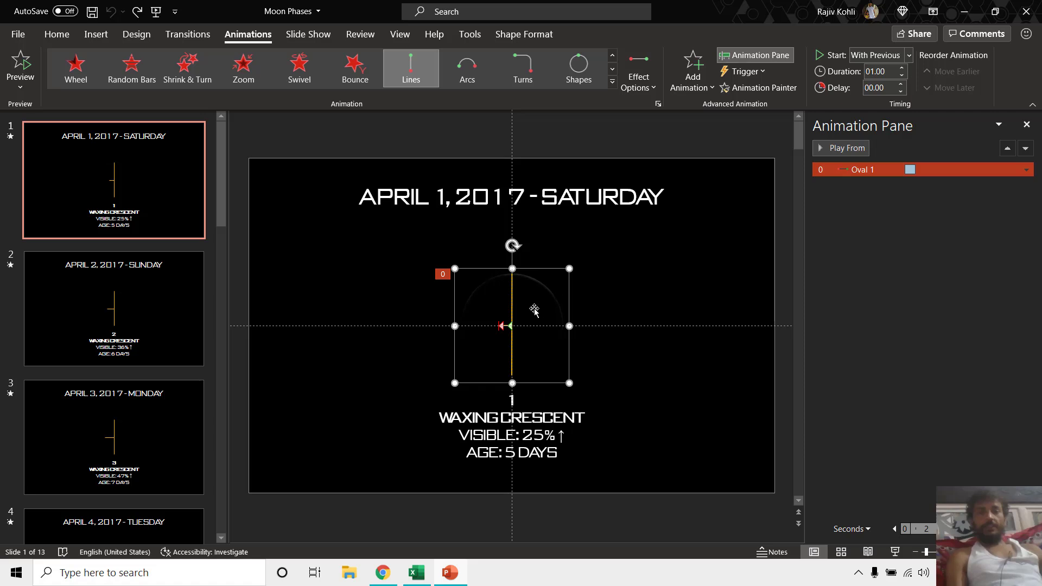
left_click(57, 34)
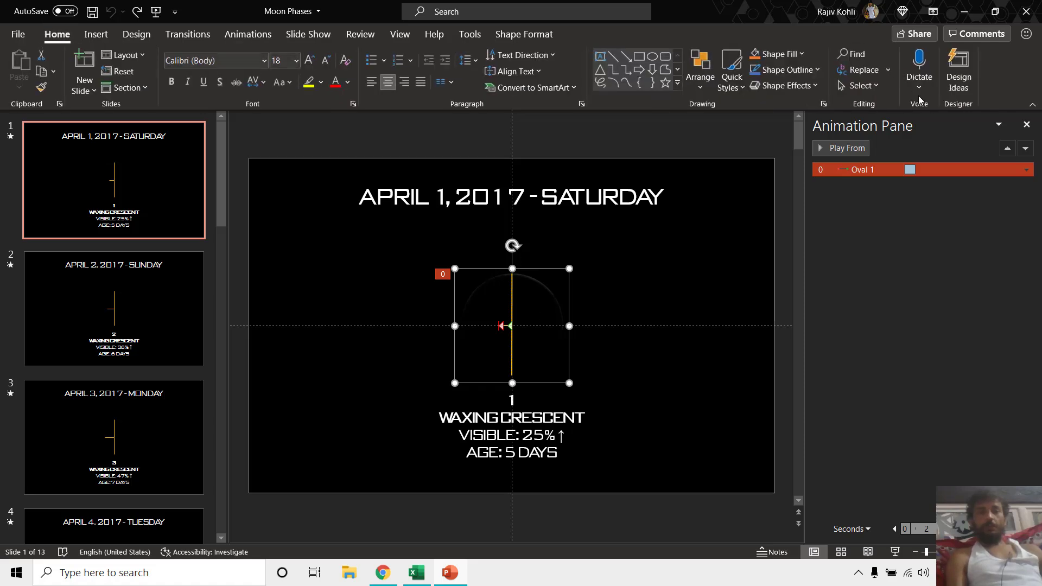
left_click(853, 87)
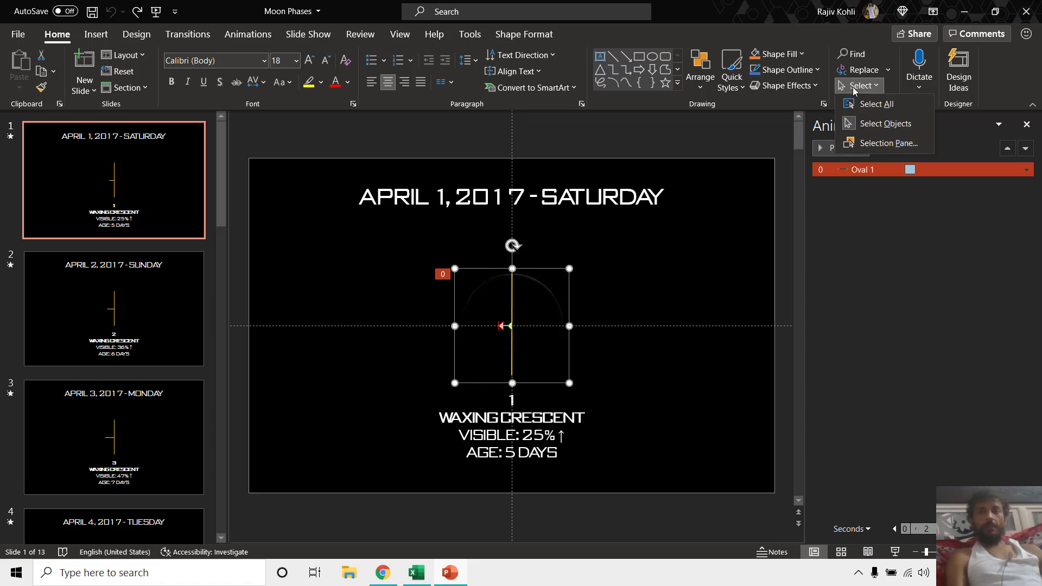
left_click(873, 144)
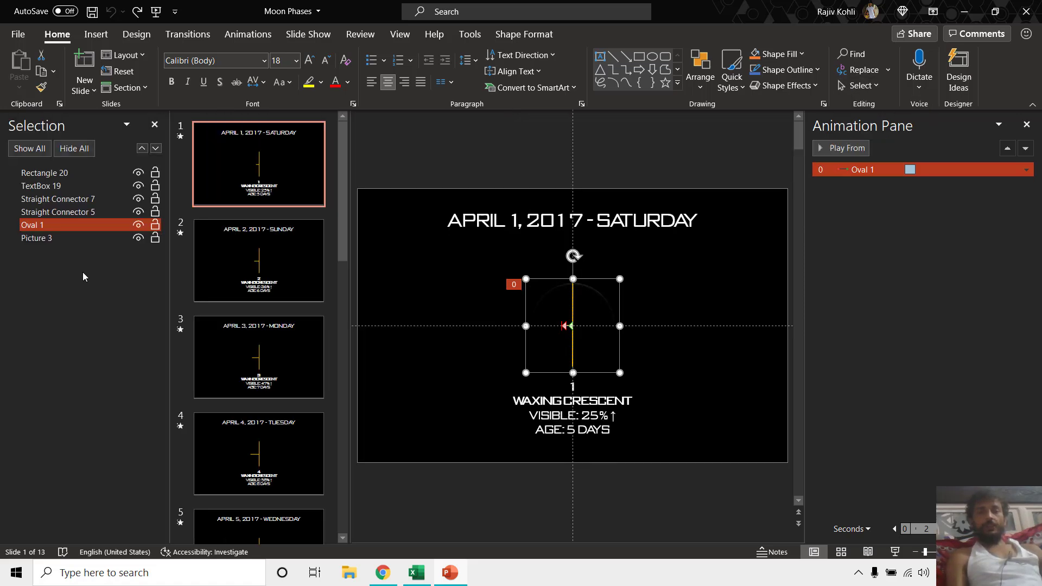
- Hide Oval 1 and inspect the moon picture, date title, phase text box and the vertical line's format settings
left_click(155, 229)
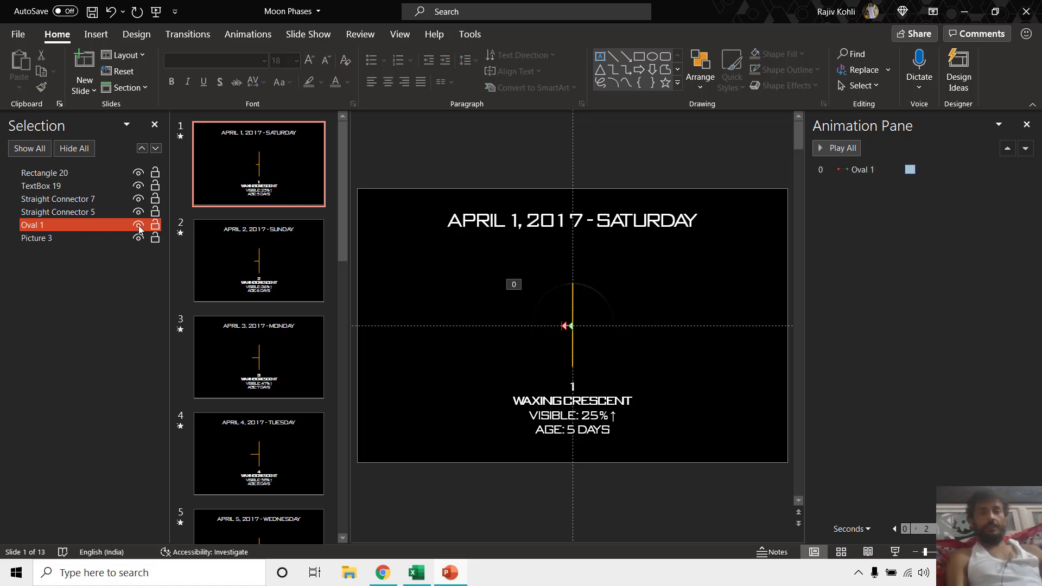
left_click(139, 227)
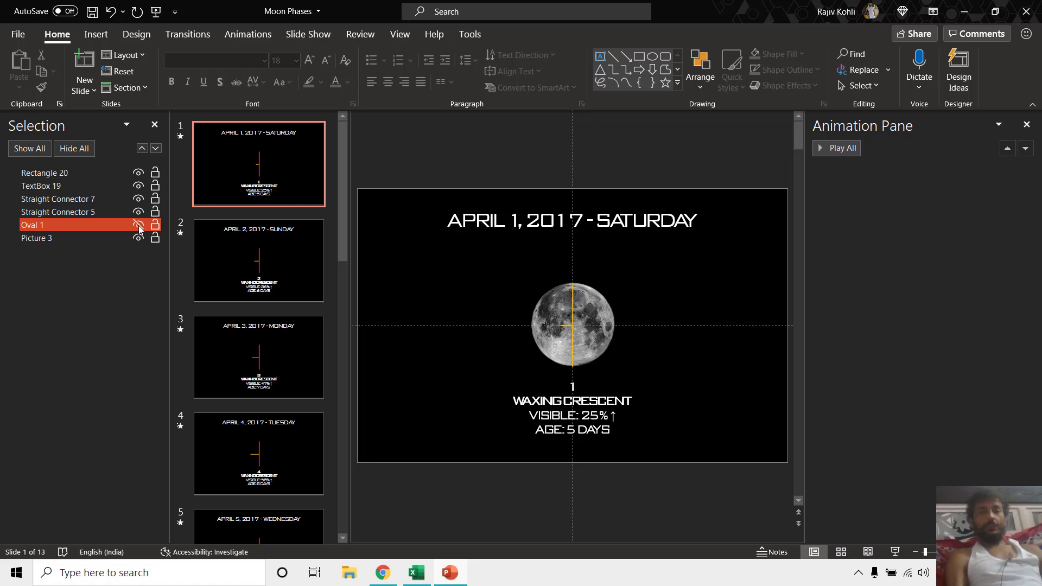
left_click(592, 308)
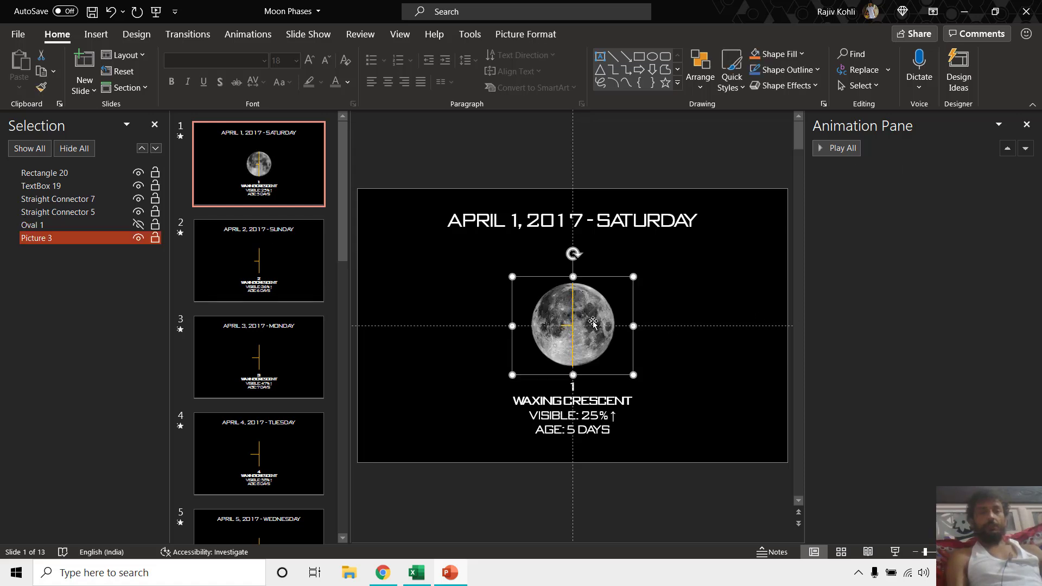
left_click(505, 221)
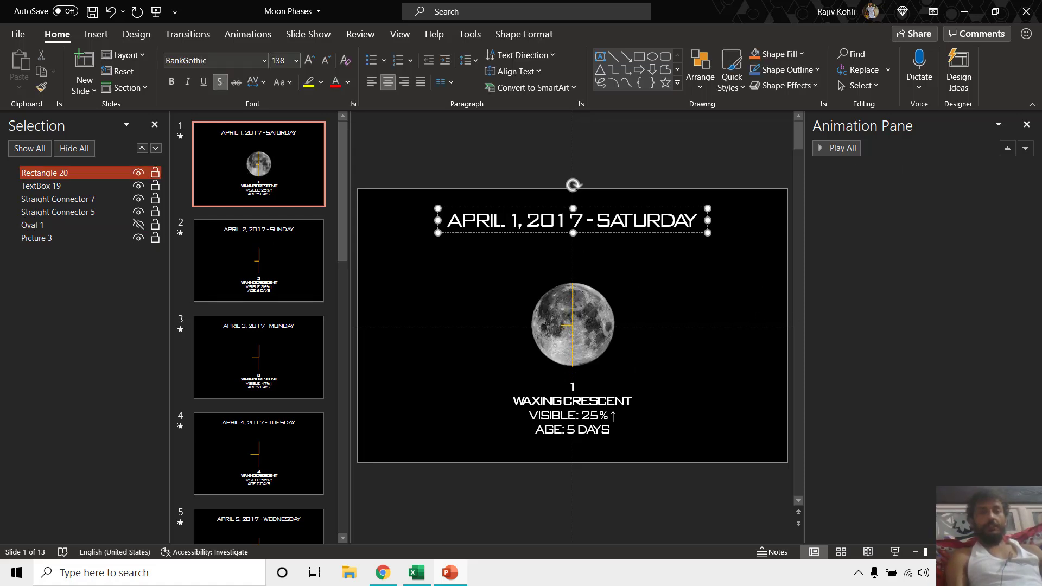
left_click(581, 415)
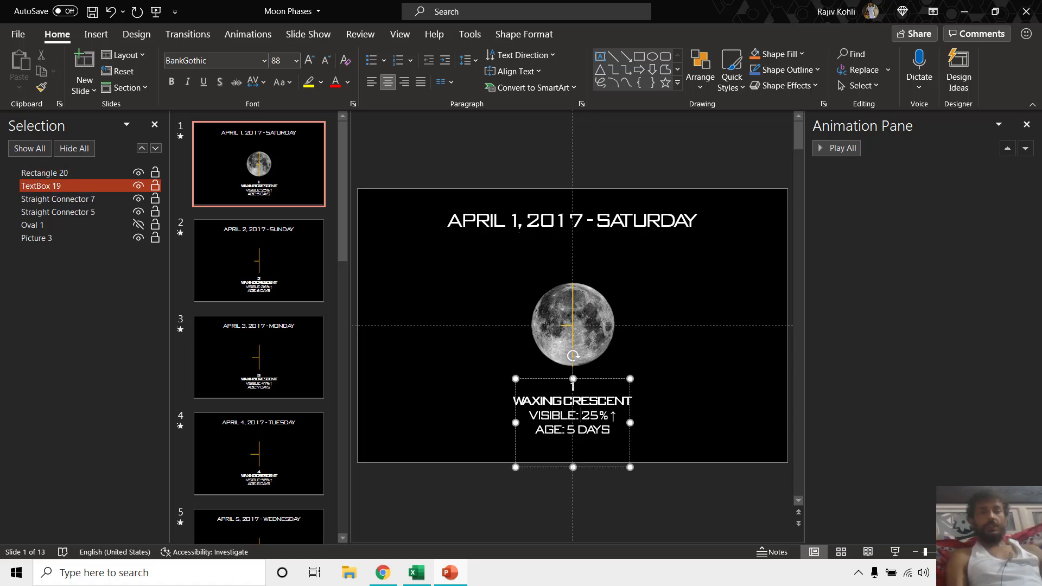
left_click(572, 303)
scroll(589, 322, "up", 5)
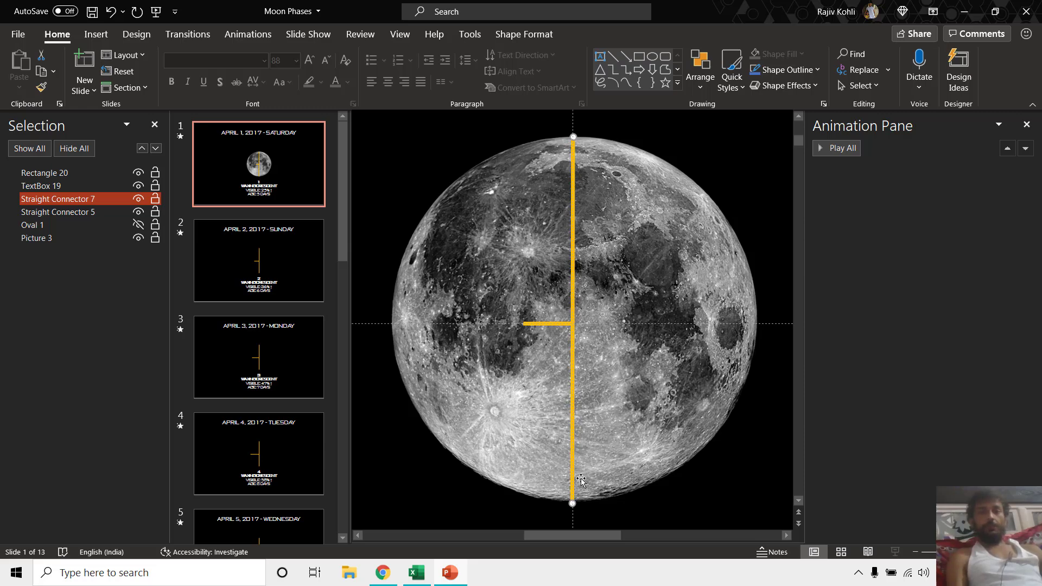
left_click(521, 36)
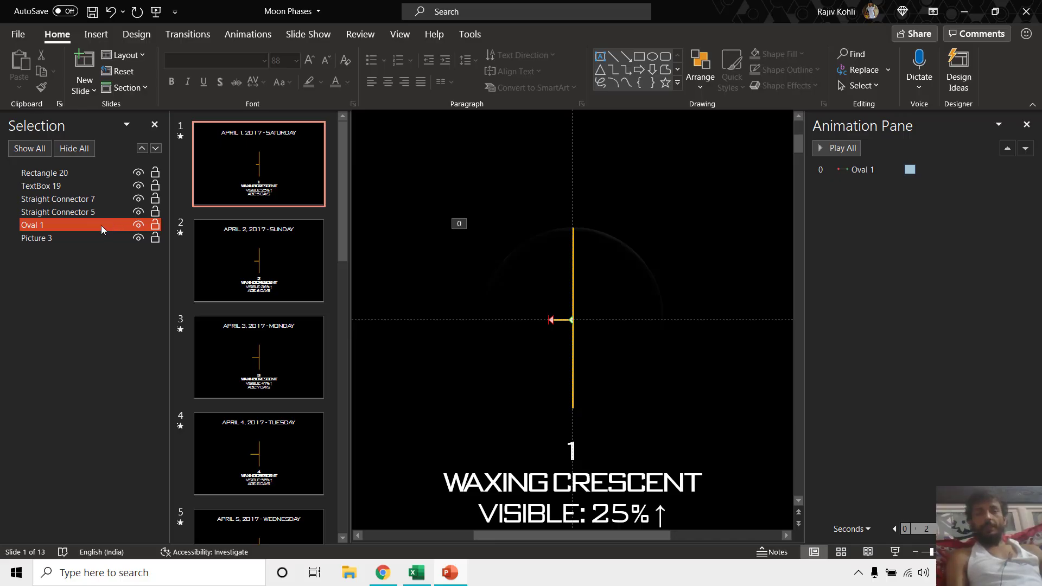
- Try sliding Oval 1 leftward across the moon by two different distances, undoing each move
left_click(565, 268)
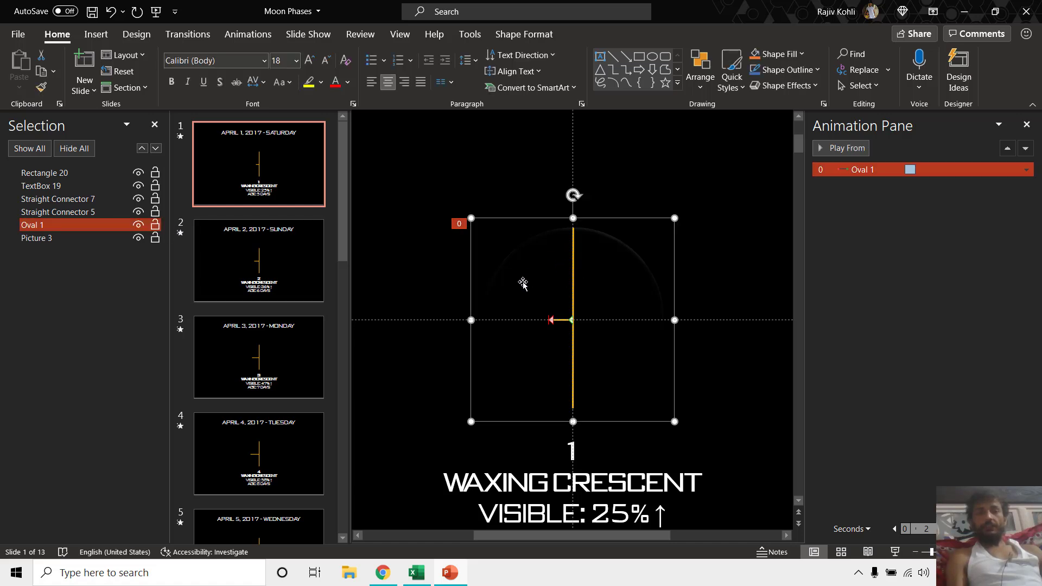
left_click_drag(546, 275, 460, 275)
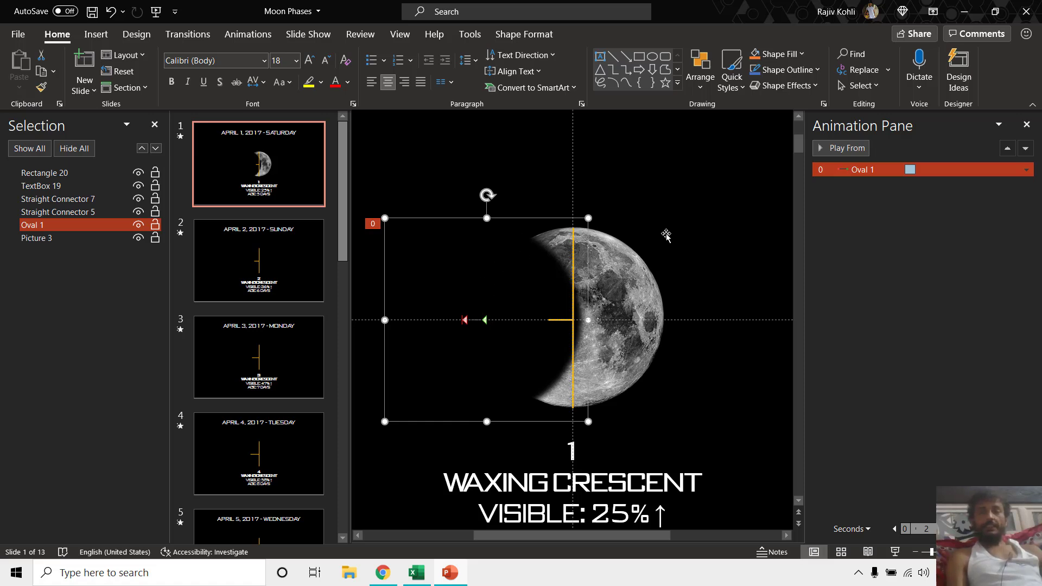
key("ctrl+z")
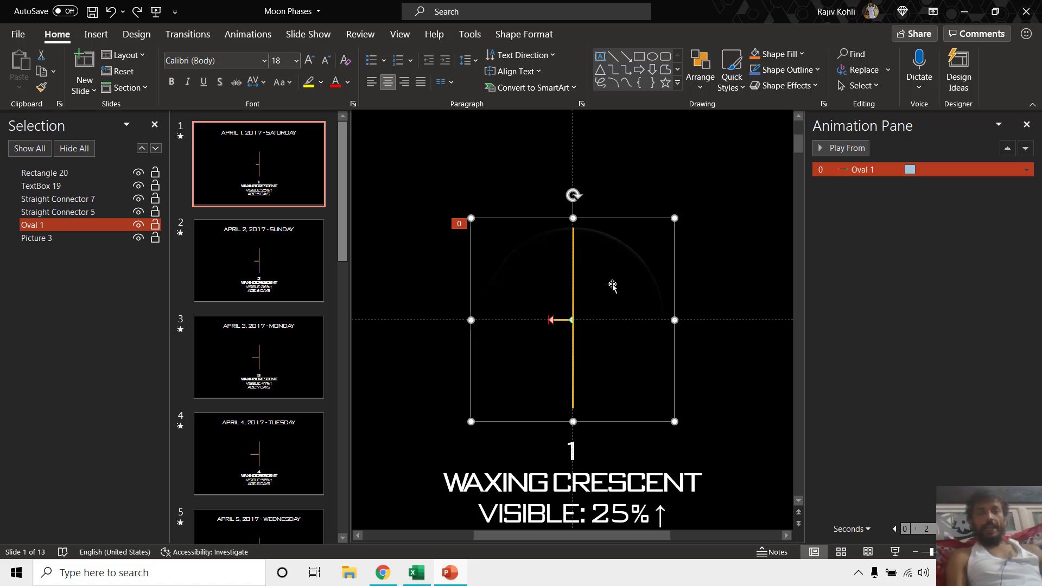
left_click_drag(632, 294, 602, 294)
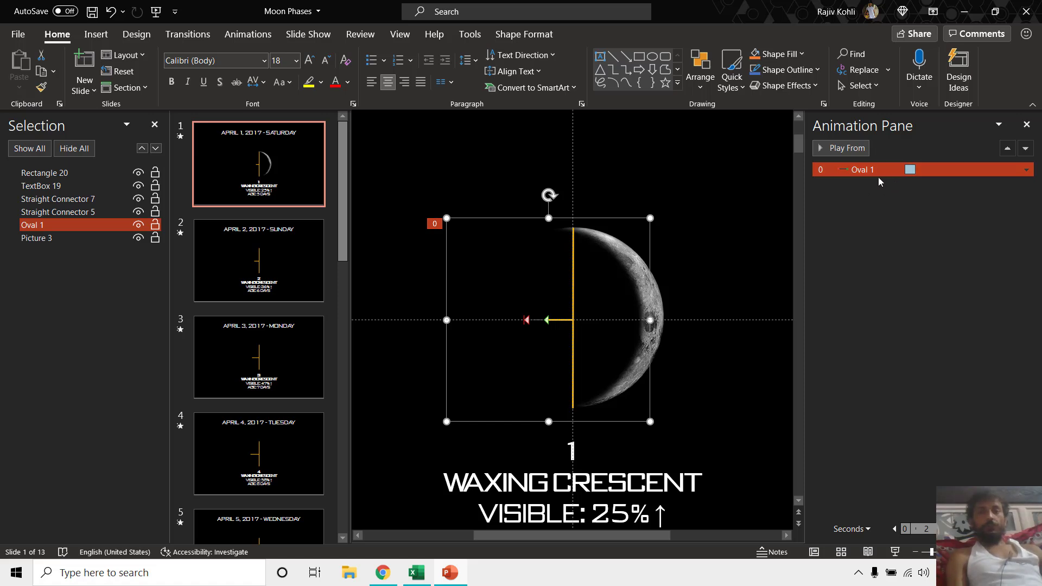
key("ctrl+z")
- Replace Oval 1's existing animation with a new Left motion path
left_click(869, 201)
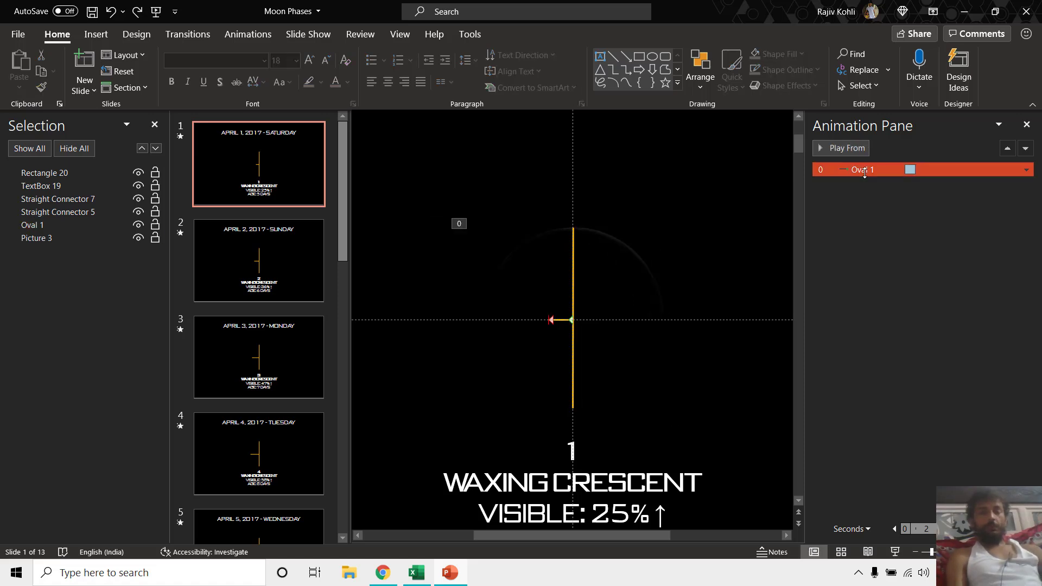
key("Delete")
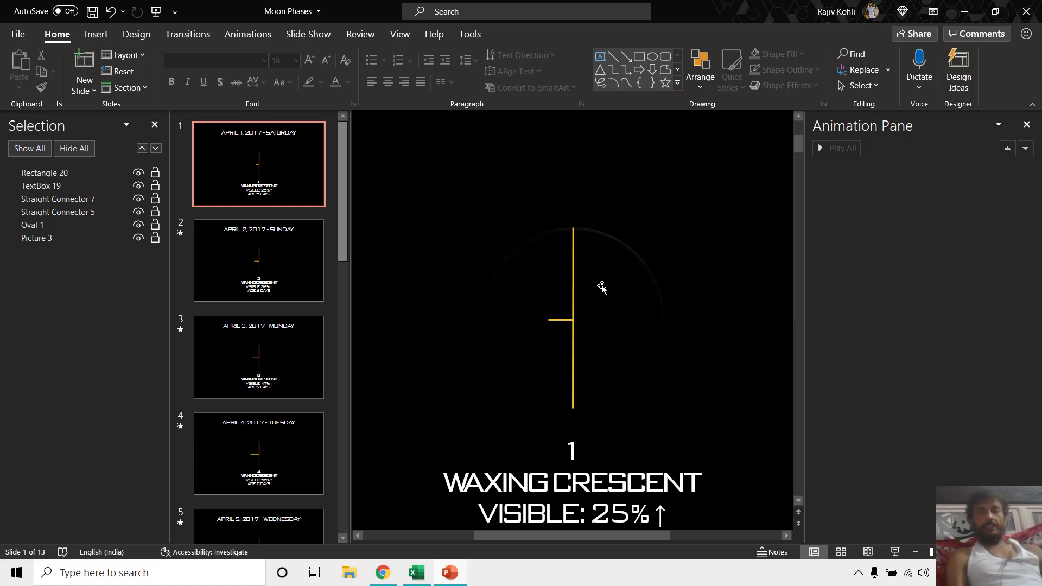
left_click(605, 274)
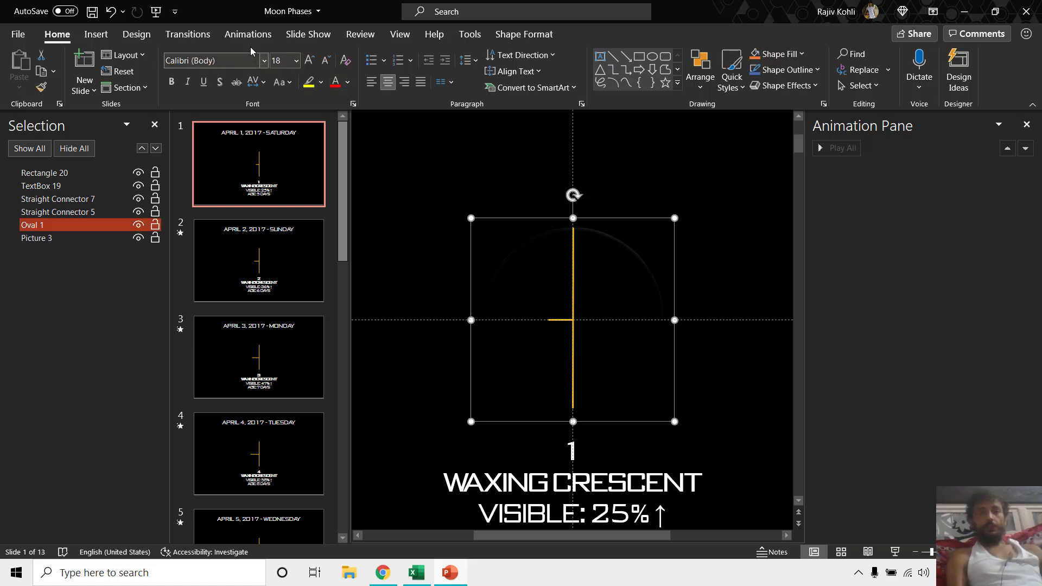
left_click(250, 39)
left_click(691, 71)
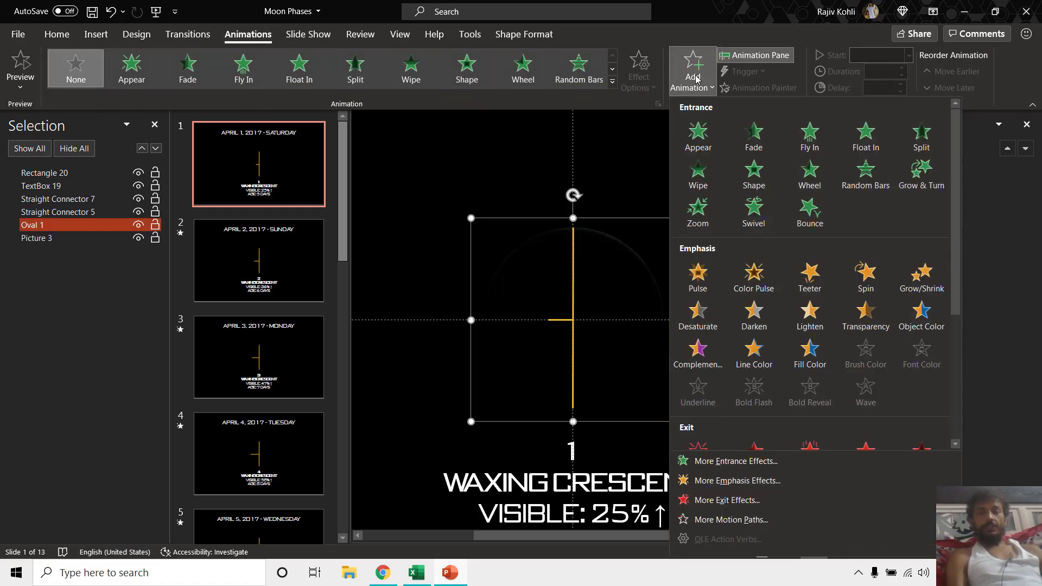
left_click(729, 520)
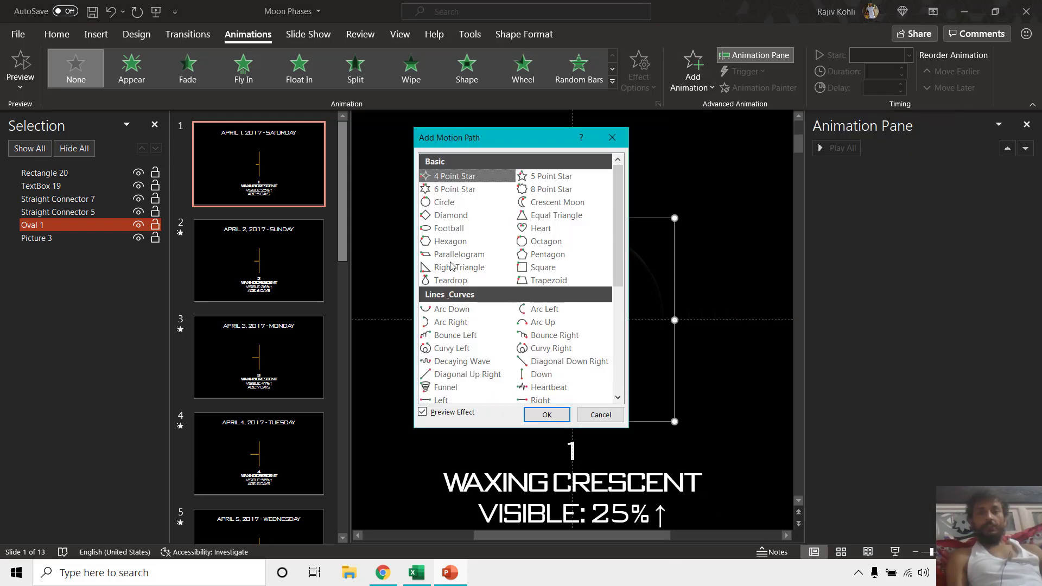
scroll(460, 276, "down", 1)
left_click(440, 361)
left_click(547, 415)
- Select Oval 1 and examine its new motion path on the slide
scroll(528, 337, "up", 3)
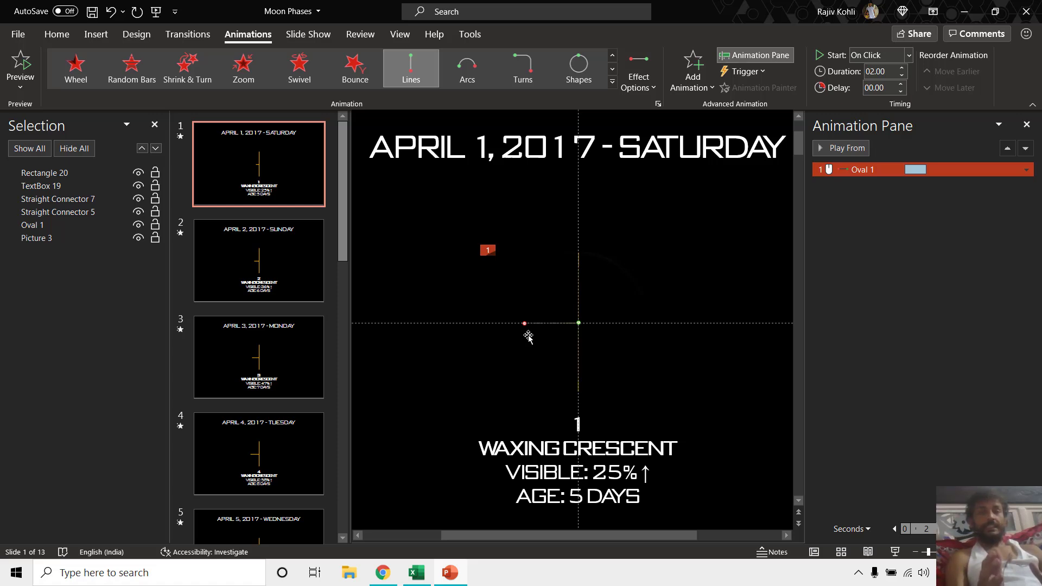
left_click(545, 299)
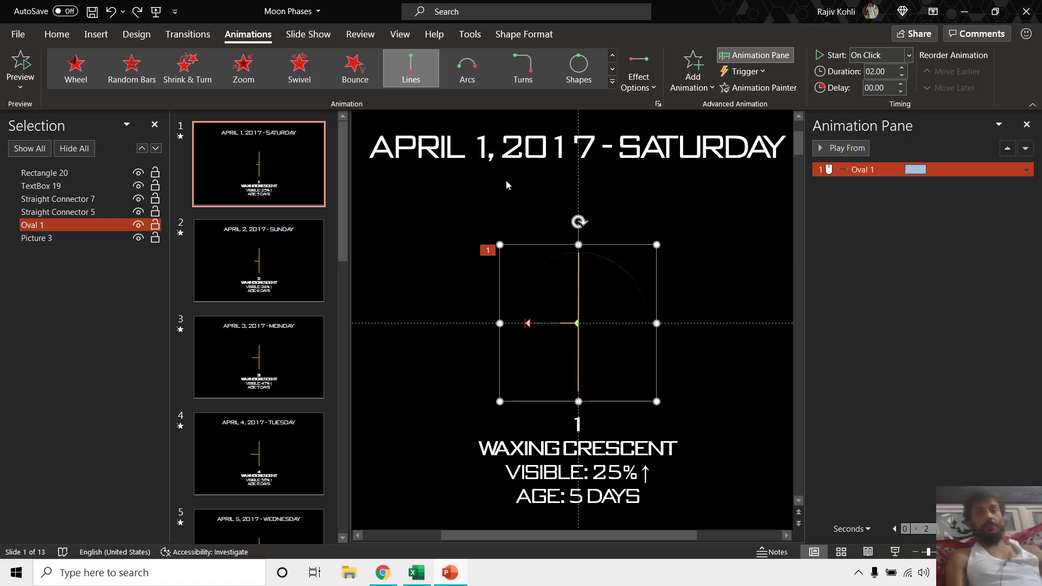
scroll(506, 195, "down", 3, "ctrl")
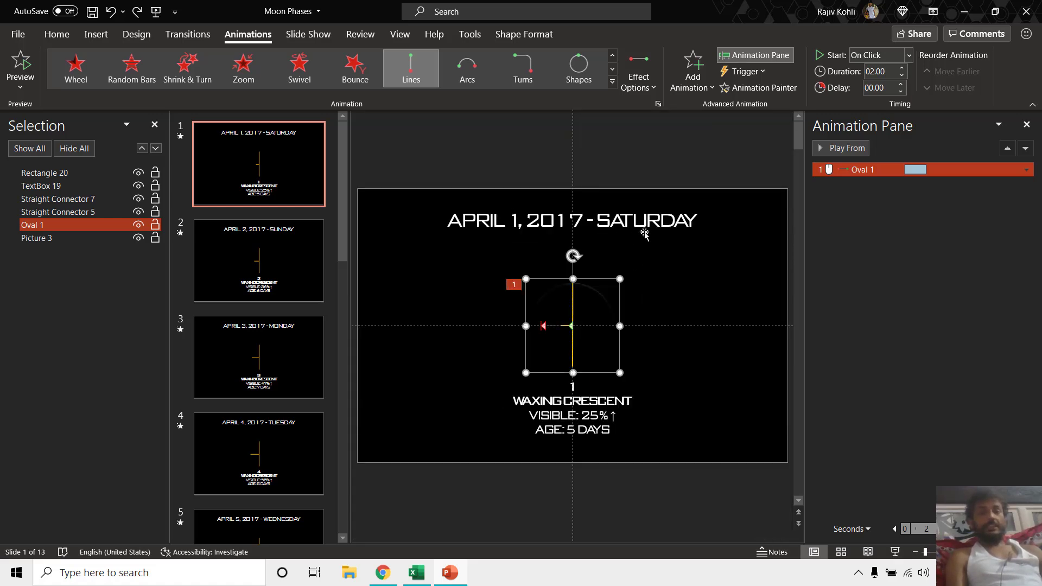
scroll(572, 325, "up", 2, "ctrl")
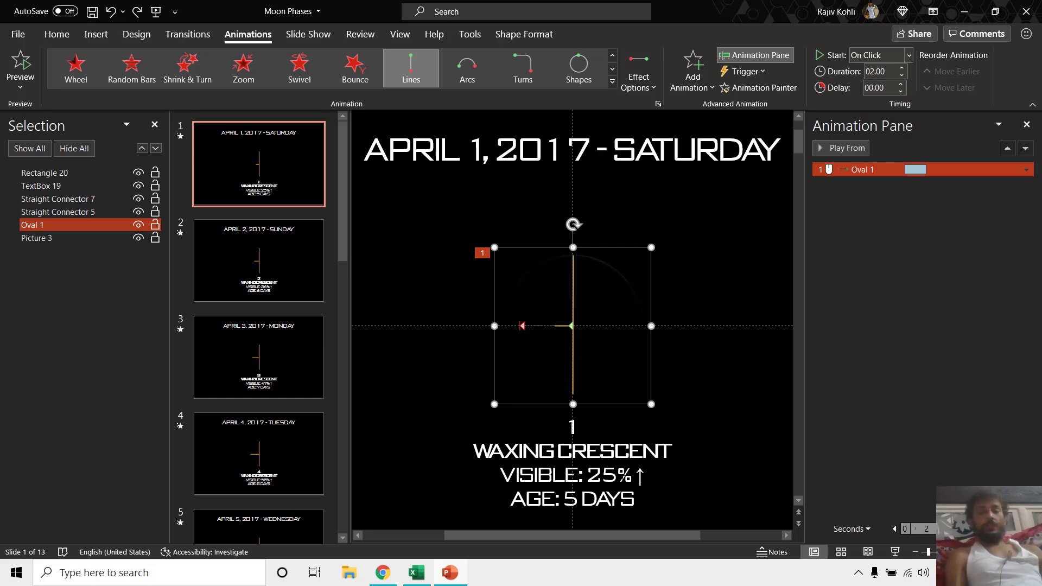
- Switch to the Moon Phases workbook in Excel and examine the Black Circle and Moon measurement rows
left_click(423, 574)
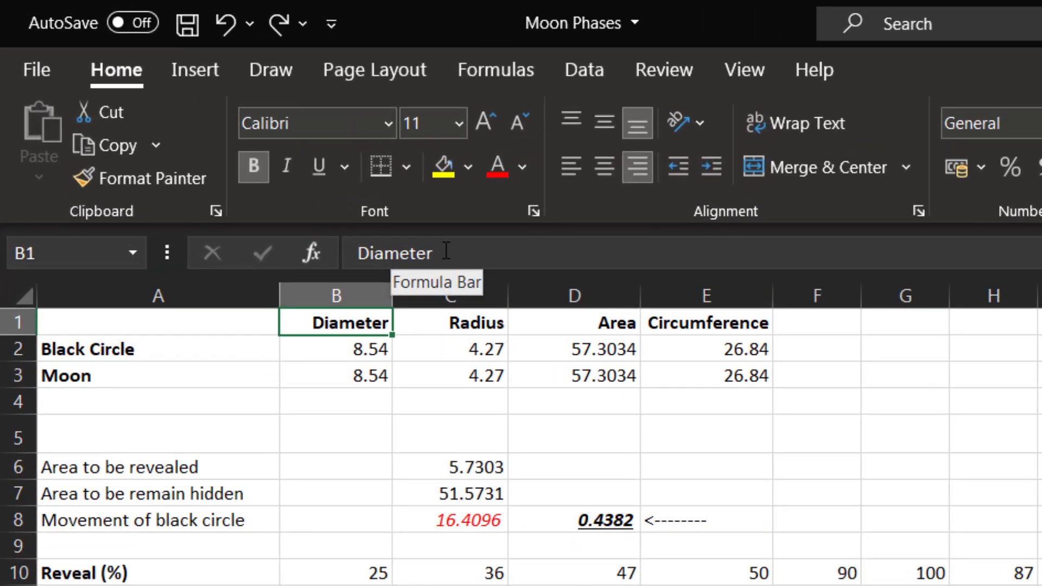
left_click(220, 122)
left_click(166, 375)
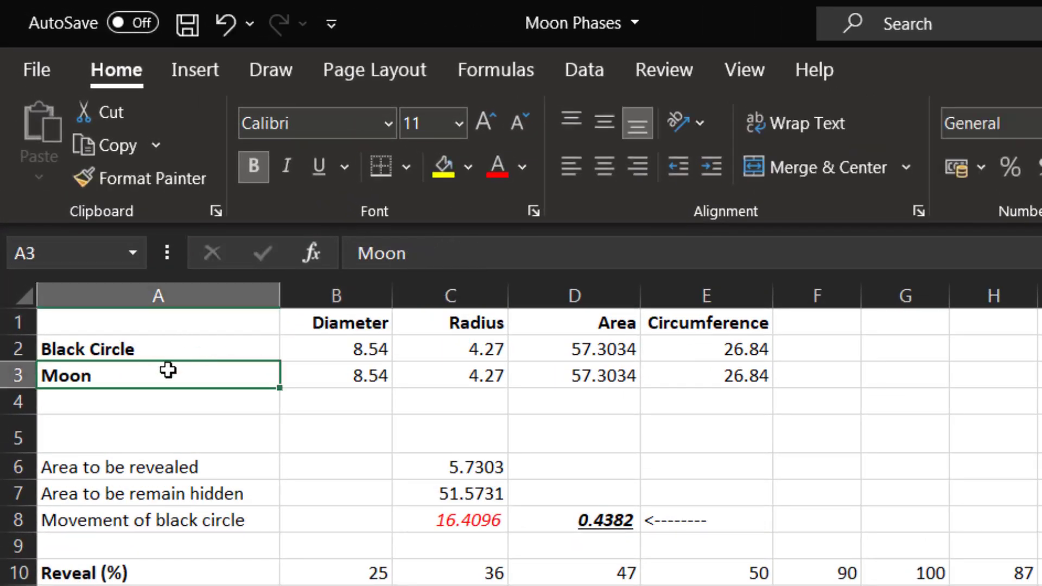
left_click(168, 348)
left_click(159, 376)
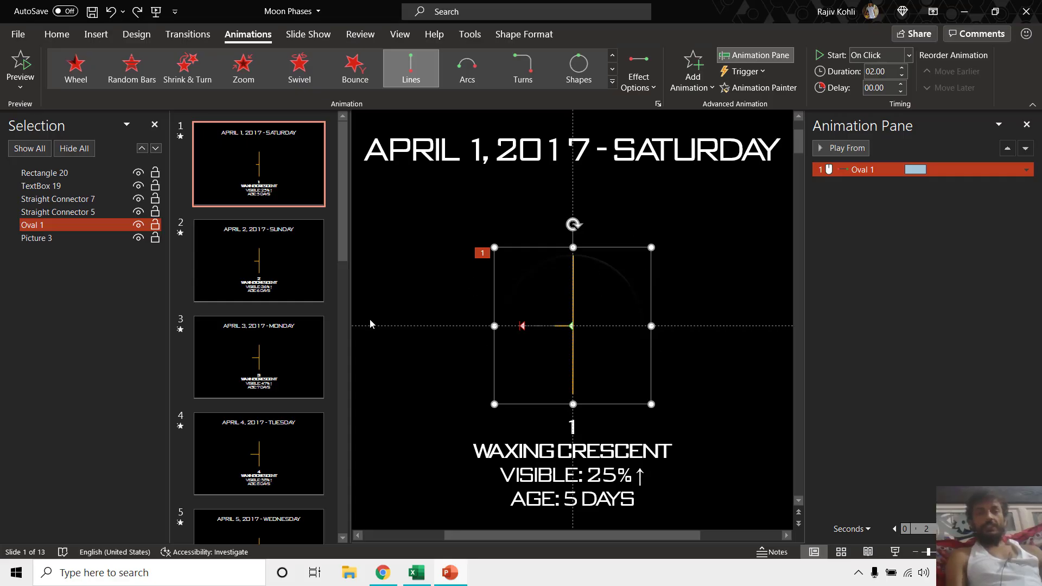
- Return to PowerPoint and hide Oval 1 on slide 1 to expose the moon picture
left_click(137, 226)
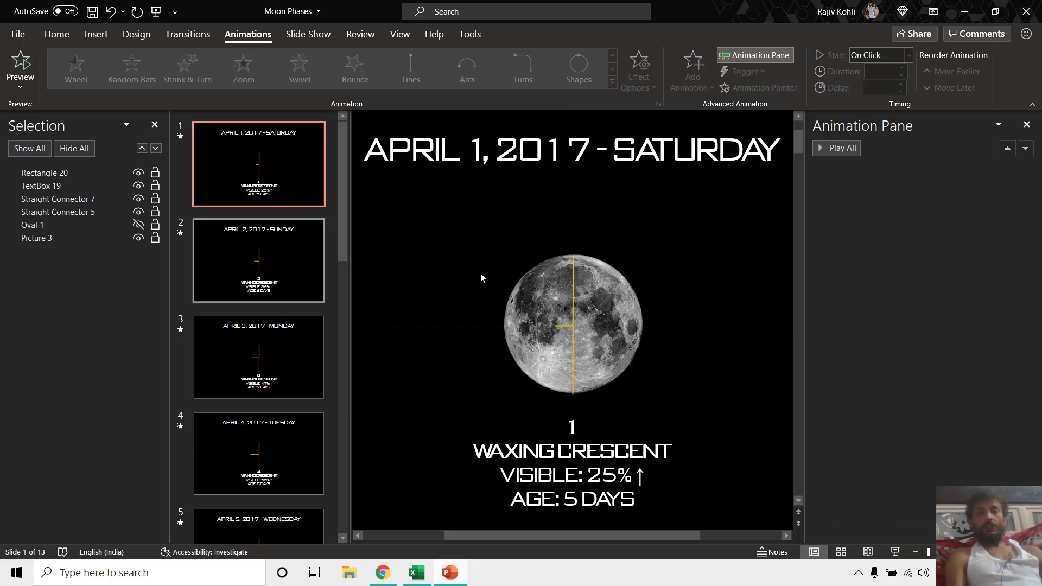
- Select the short horizontal line on the moon, show its width, and compare it with the measurements in the Moon Phases workbook
left_click(572, 283)
scroll(697, 326, "up", 5)
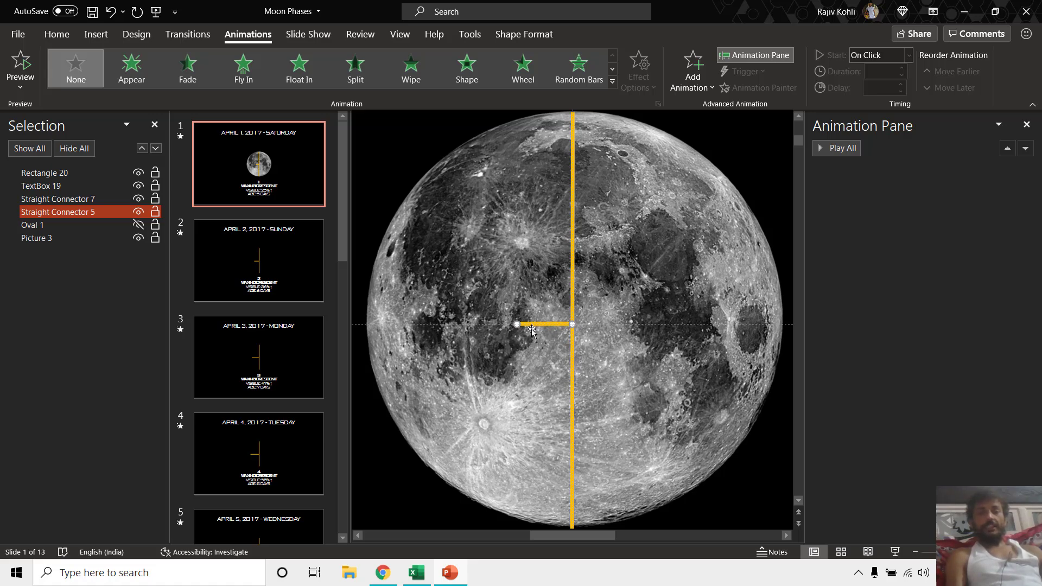
key("alt+Tab")
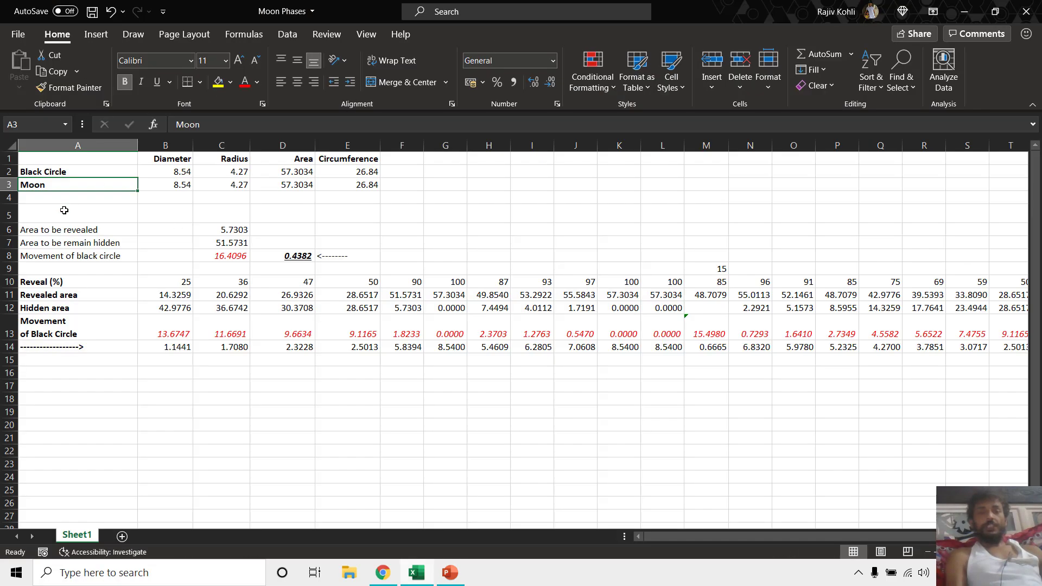
key("alt+Tab")
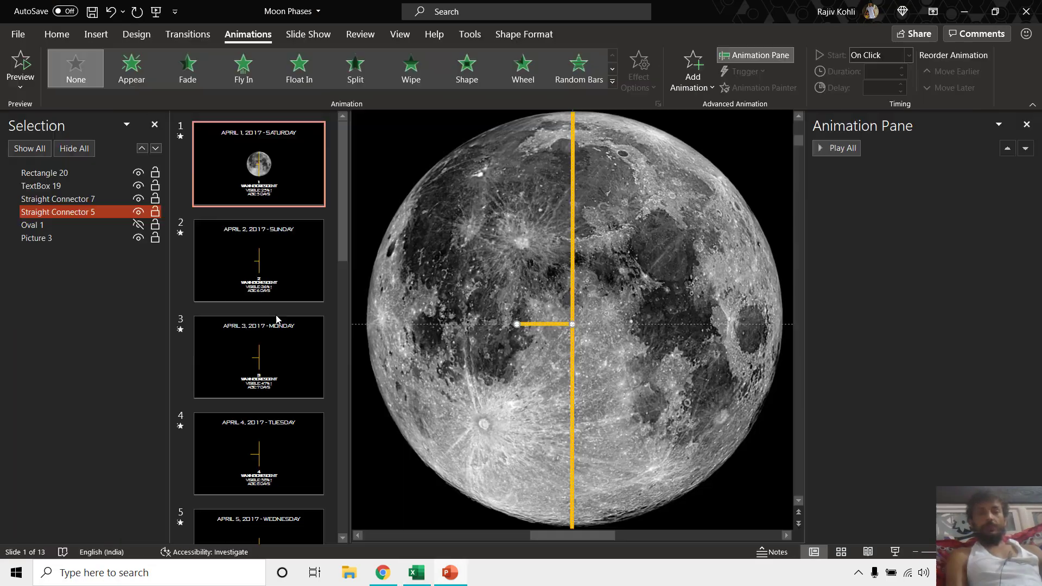
left_click(524, 34)
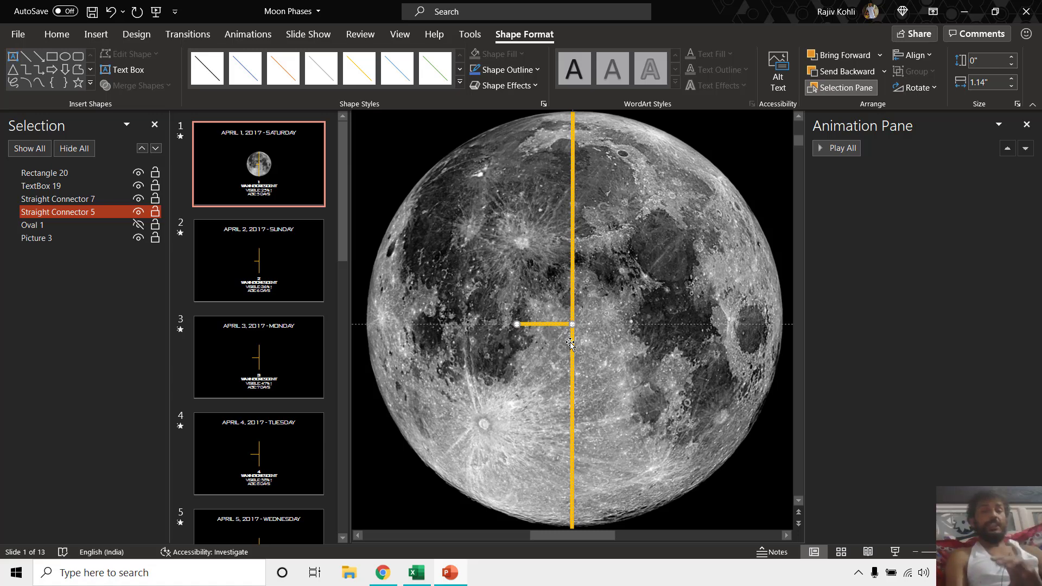
left_click(416, 572)
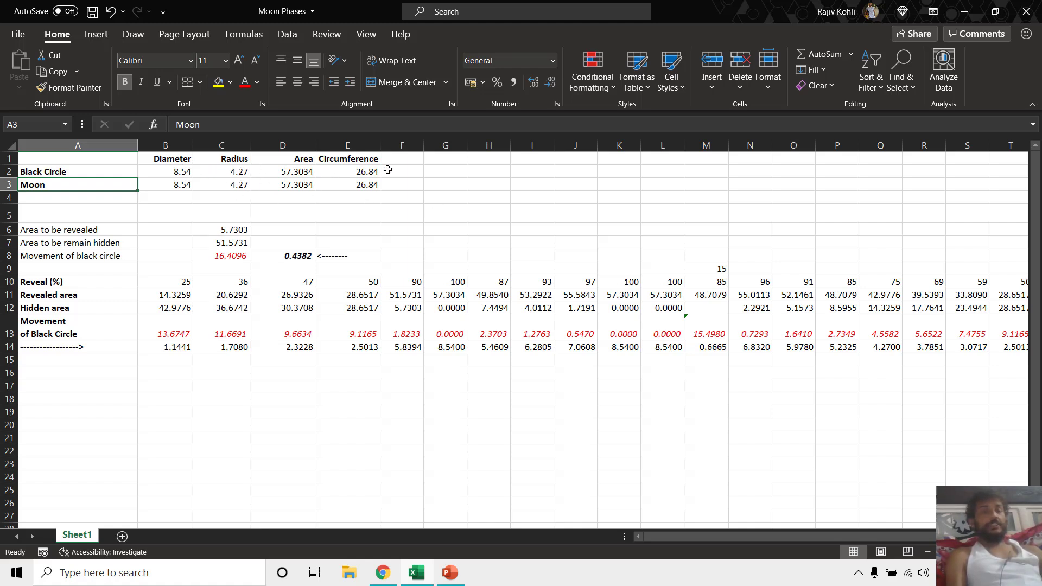
key("alt+Tab")
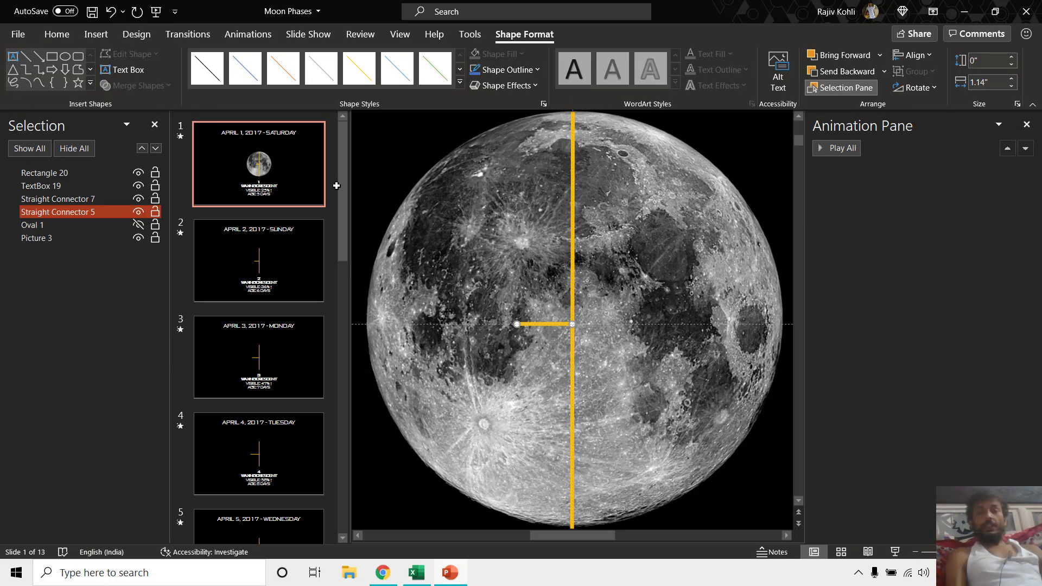
- Check the height of the moon's vertical line against the Black Circle diameter in cell B2 of the workbook, returning to PowerPoint
left_click(574, 164)
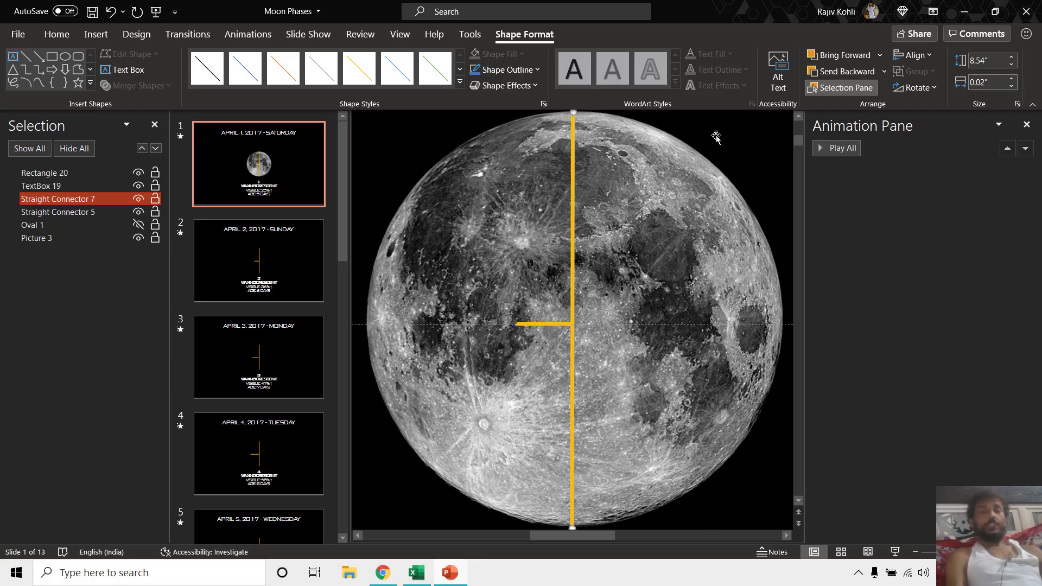
key("alt+Tab")
left_click(180, 172)
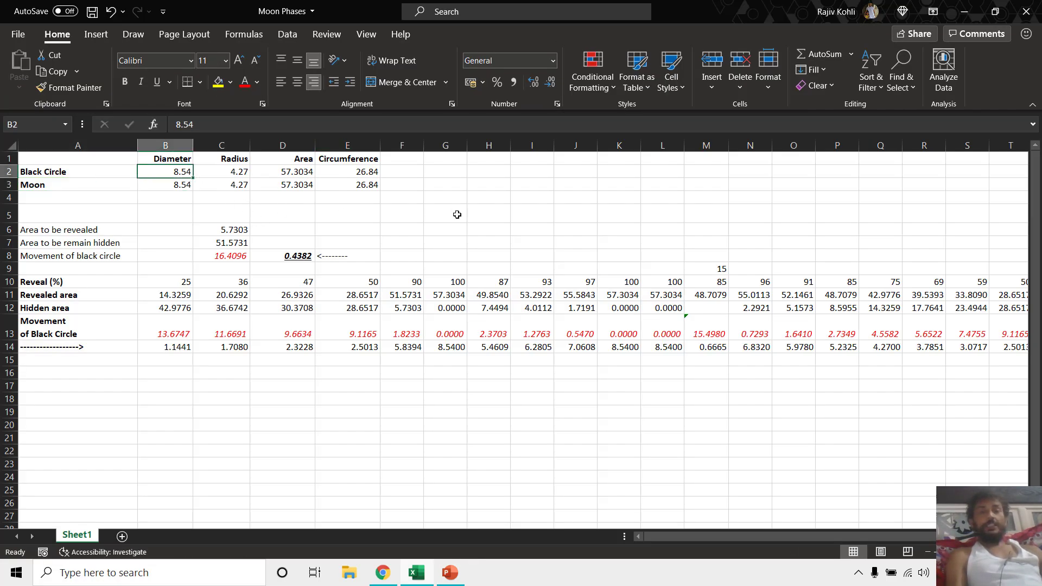
key("alt+Tab")
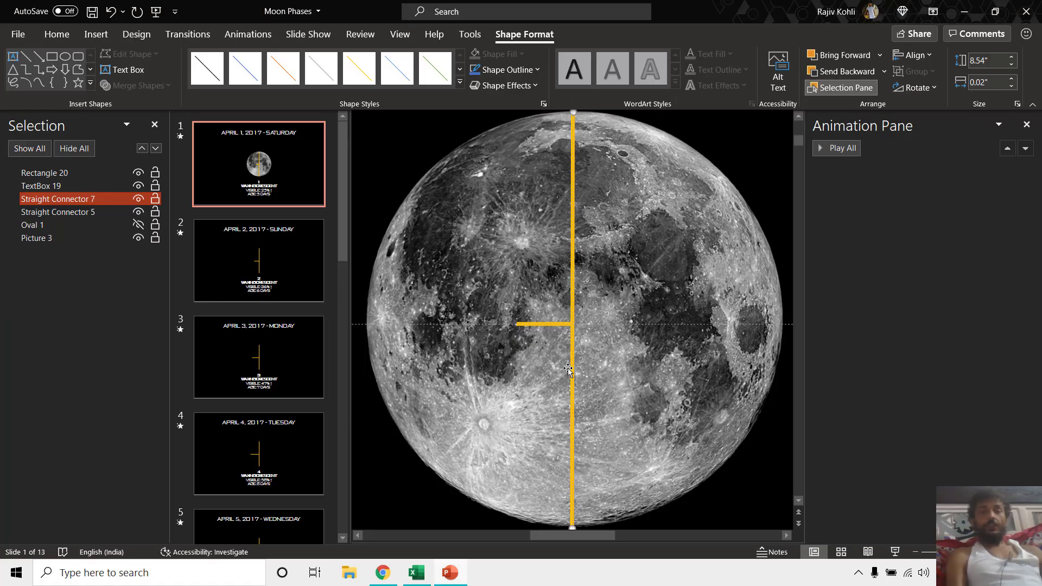
- Stretch Straight Connector 5 horizontally across the moon's full diameter and set its width to 8.54"
left_click(540, 324)
left_click_drag(516, 324, 367, 324)
left_click_drag(567, 324, 781, 326)
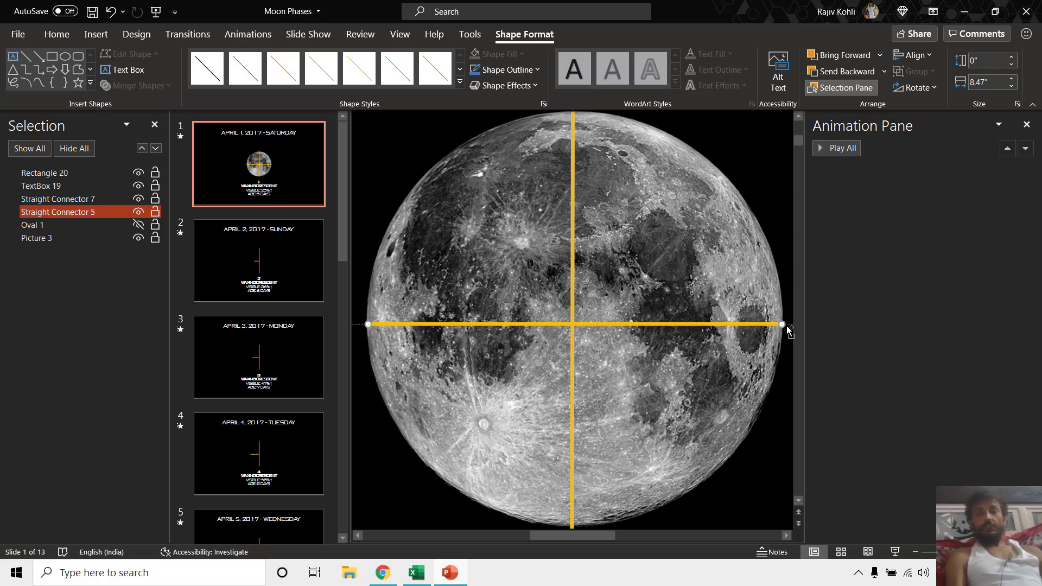
left_click(987, 82)
type("8.54")
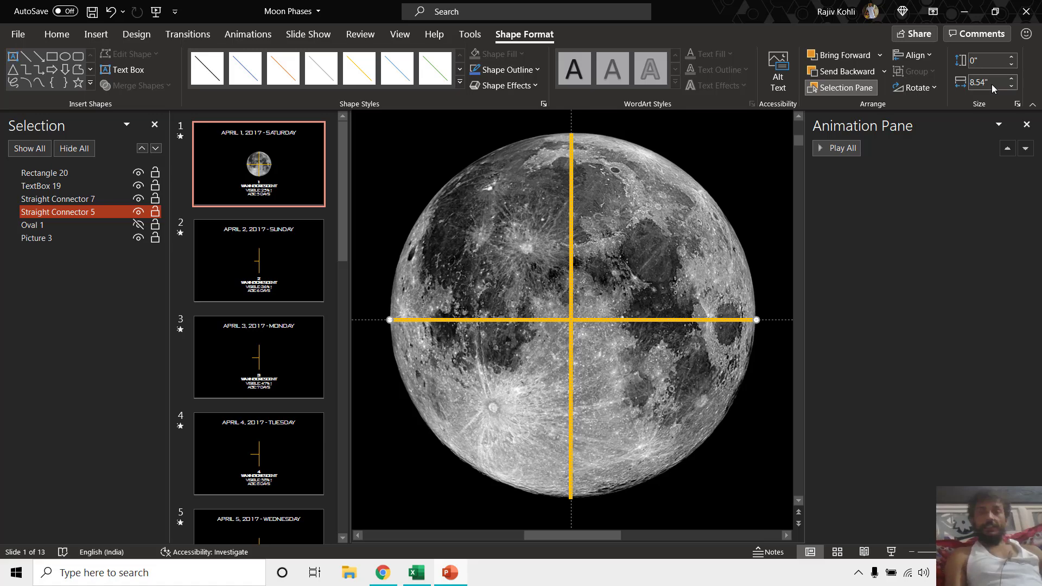
- Collapse the slide thumbnails to give the enlarged moon more room
left_click_drag(347, 325, 398, 324)
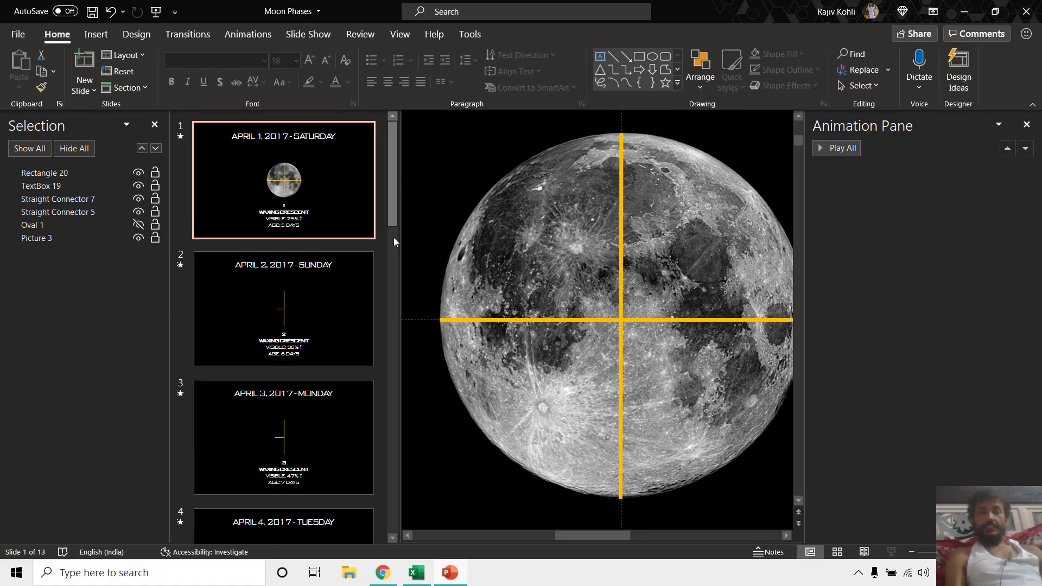
left_click_drag(400, 243, 253, 311)
scroll(327, 341, "up", 3)
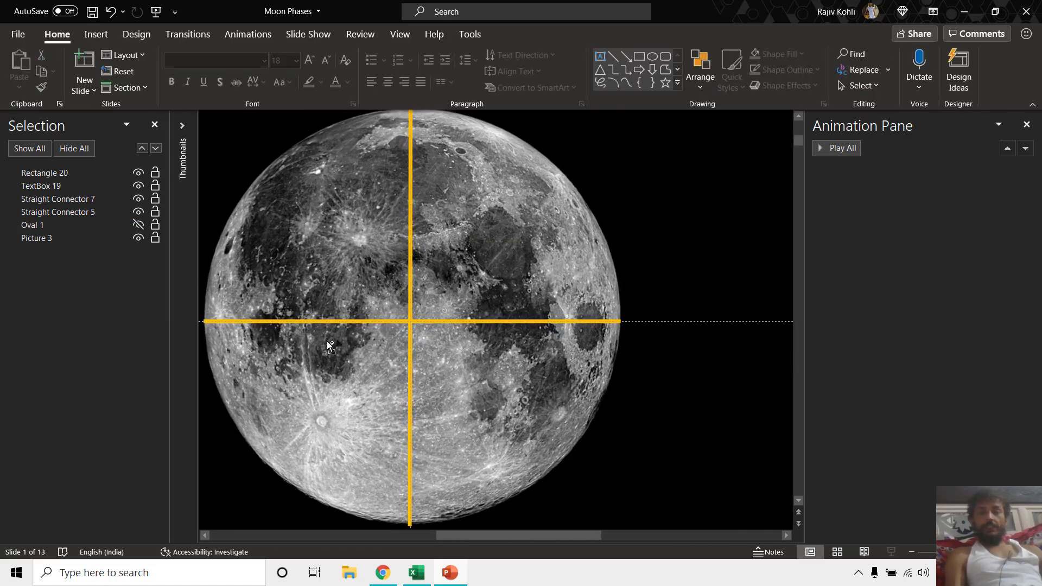
- Switch to the Moon Phases workbook in Excel and examine the Black Circle radius, area and circumference formulas in C2, D2 and E2
key("alt+Tab")
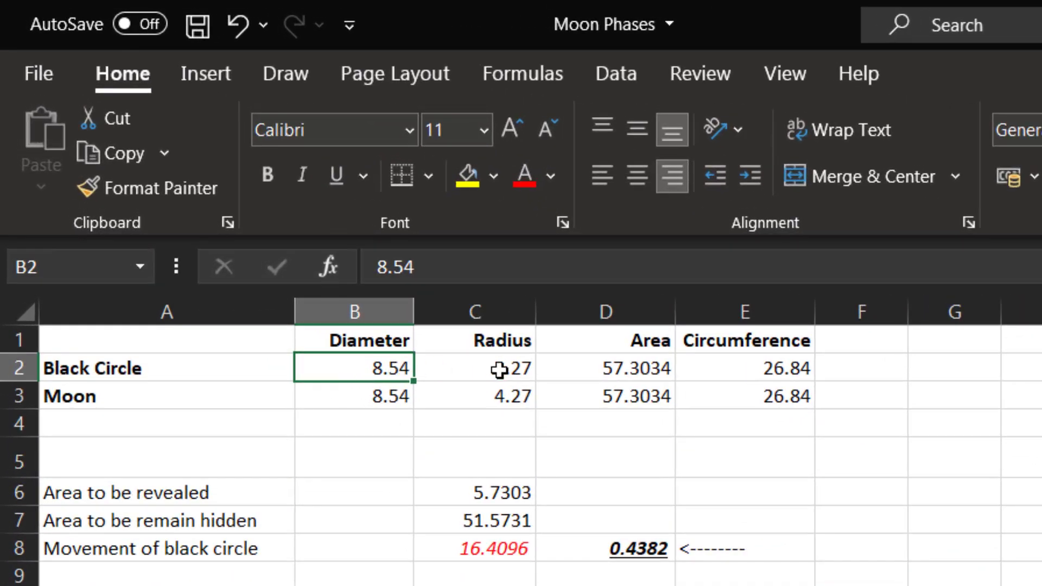
left_click(499, 370)
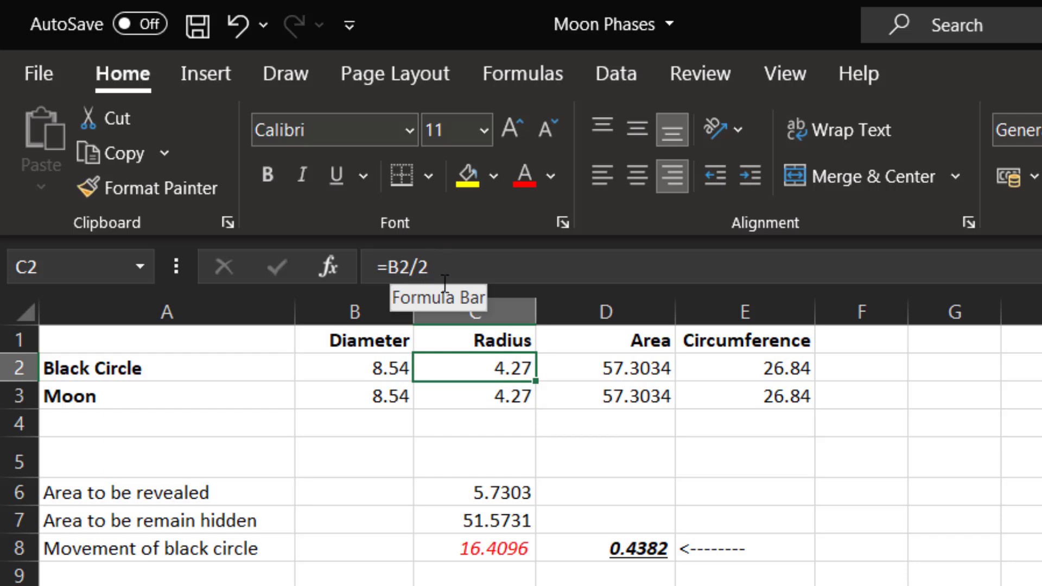
left_click(644, 372)
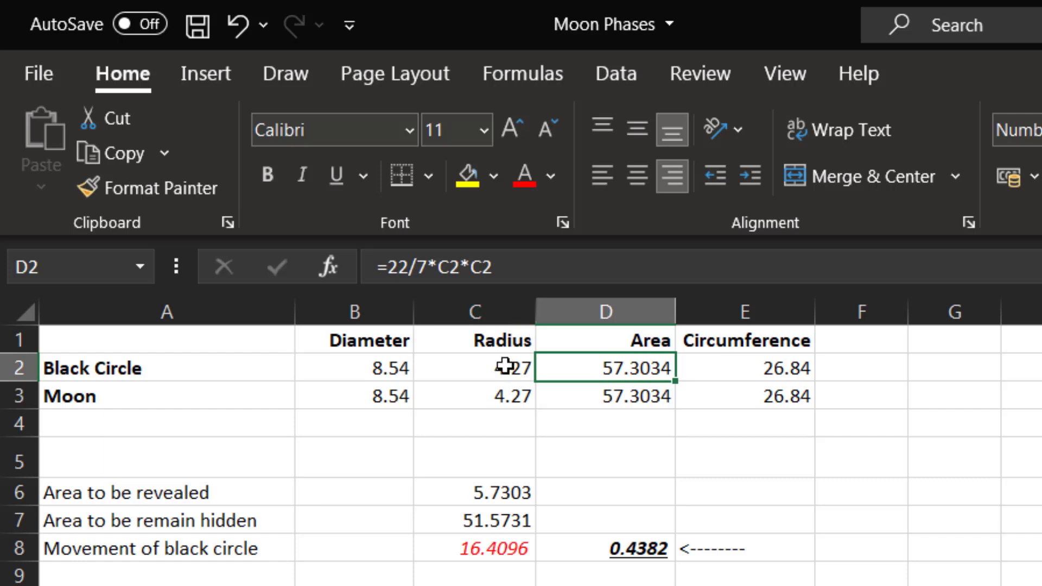
left_click(752, 371)
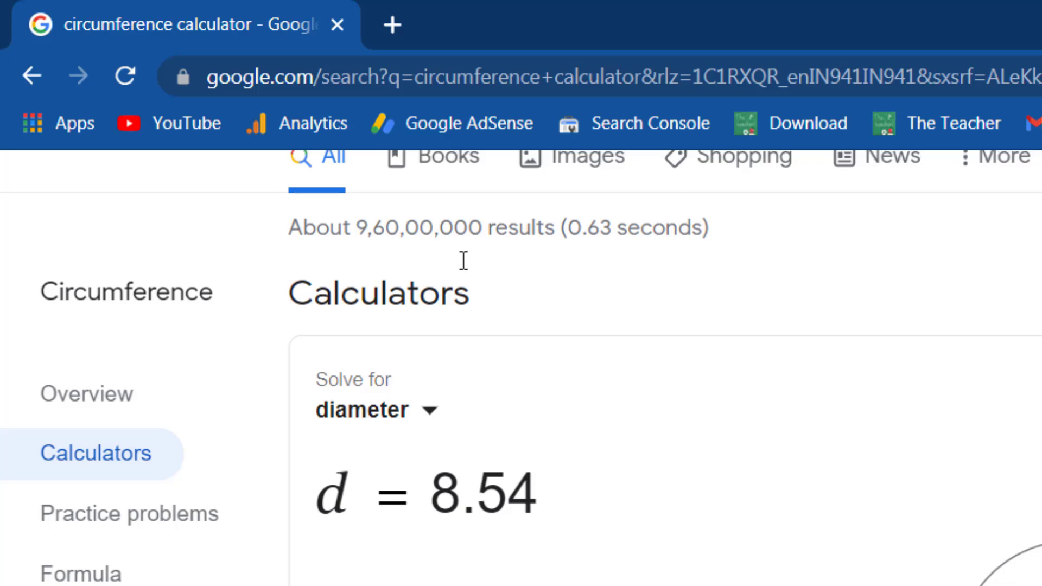
- In Chrome's Google circumference calculator, solve for the circle's area with a radius of 4.27
scroll(463, 261, "up", 3)
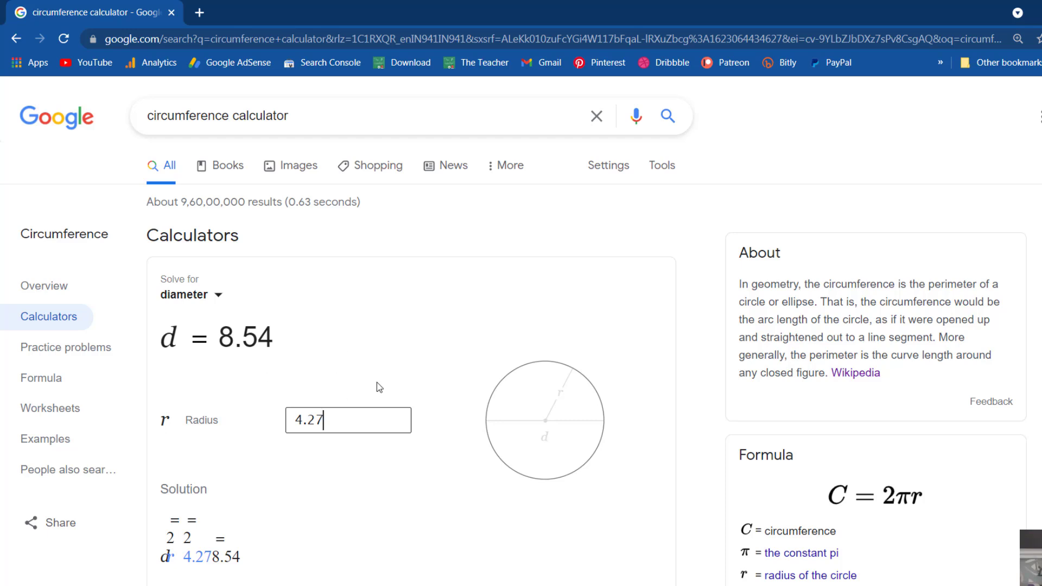
left_click(196, 296)
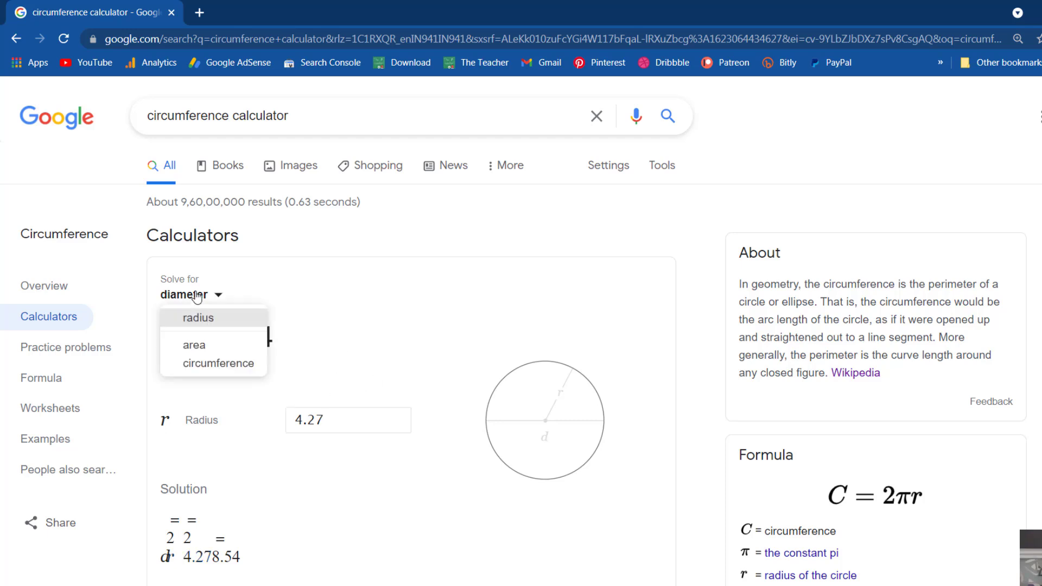
left_click(191, 344)
left_click(339, 424)
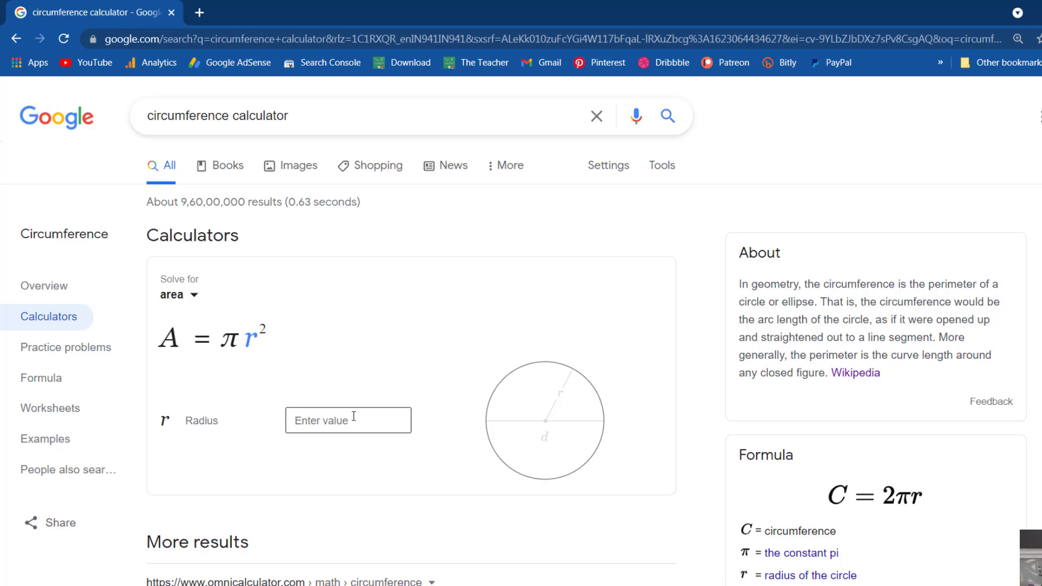
type("4.27")
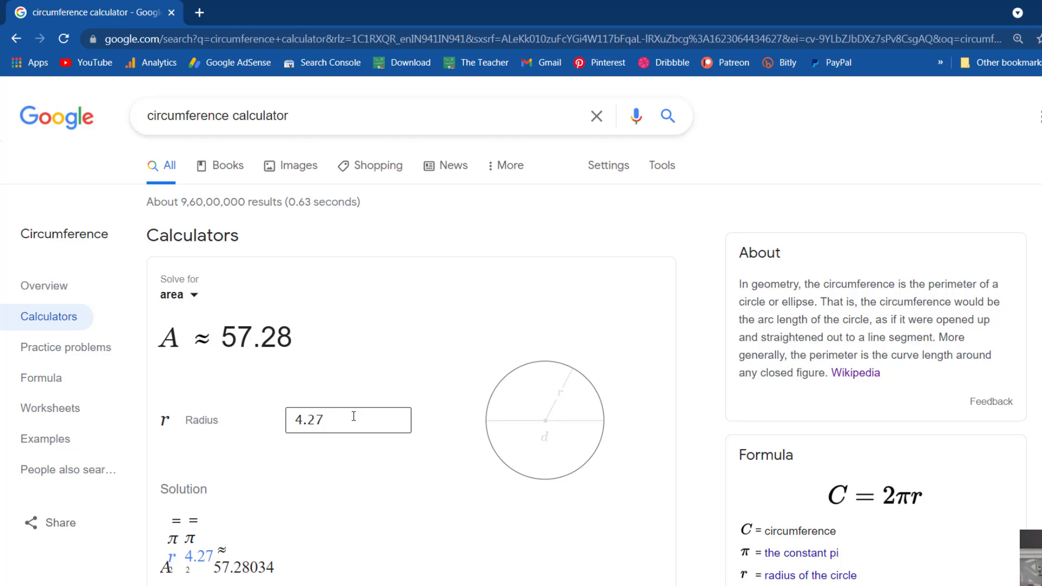
- Switch the calculator to solve for diameter and enter a radius of 4.27
left_click(190, 291)
left_click(205, 347)
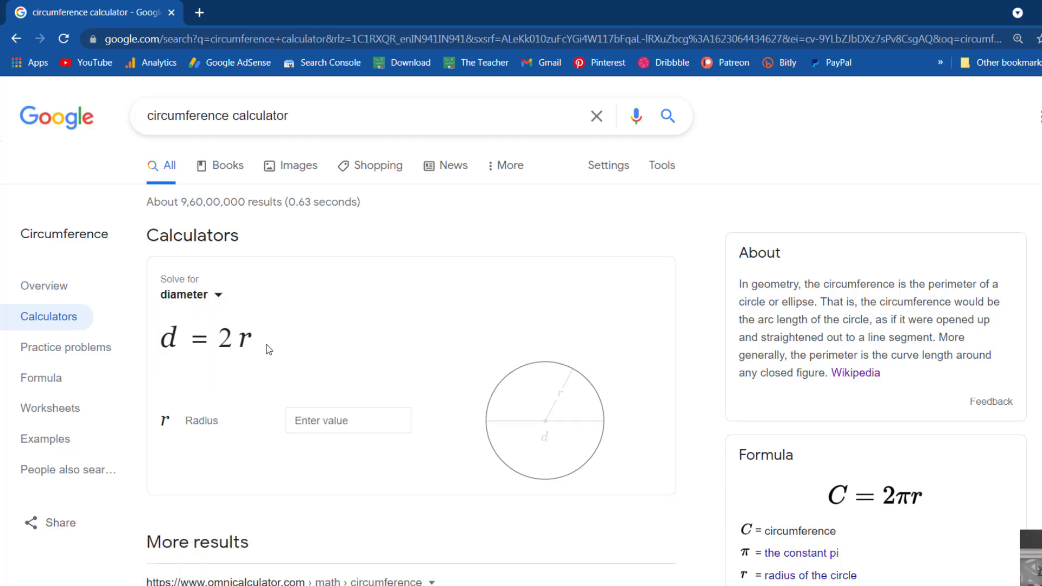
left_click(330, 413)
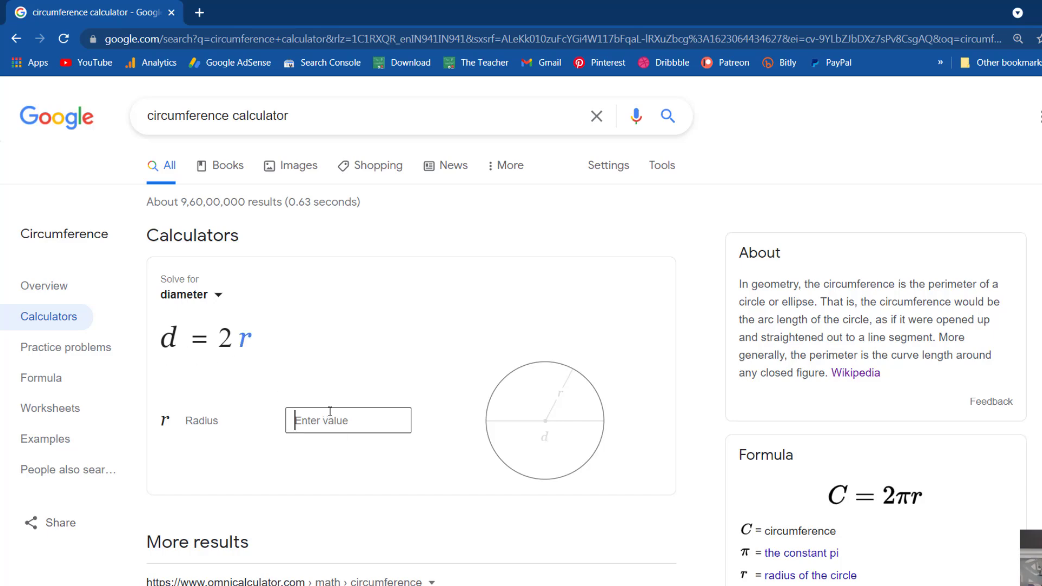
type("4.27")
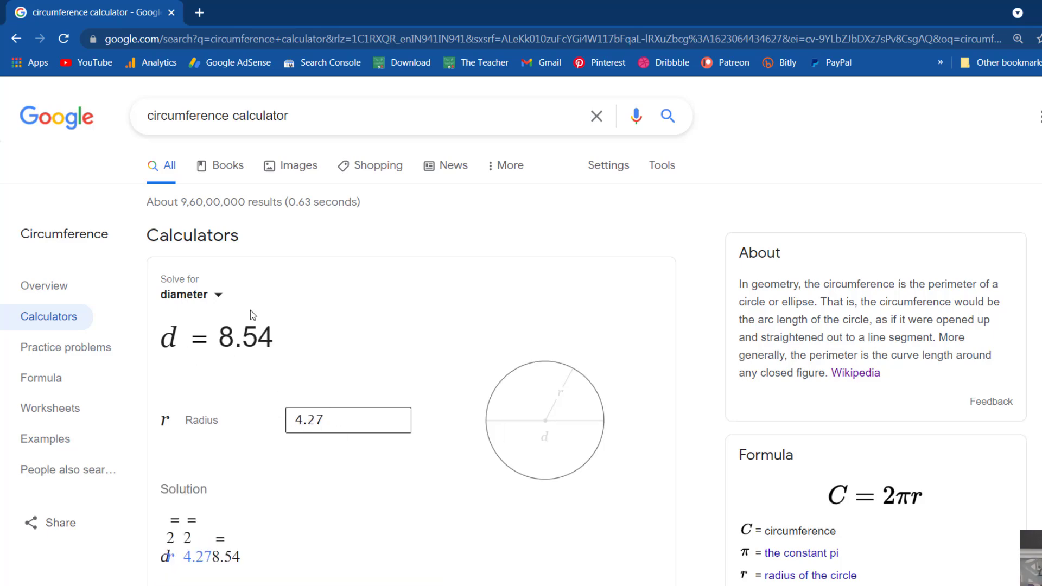
- Return to Excel and examine the formulas for revealed area, hidden area and black circle movement in C6, C7, C8 and D8
key("alt+Tab")
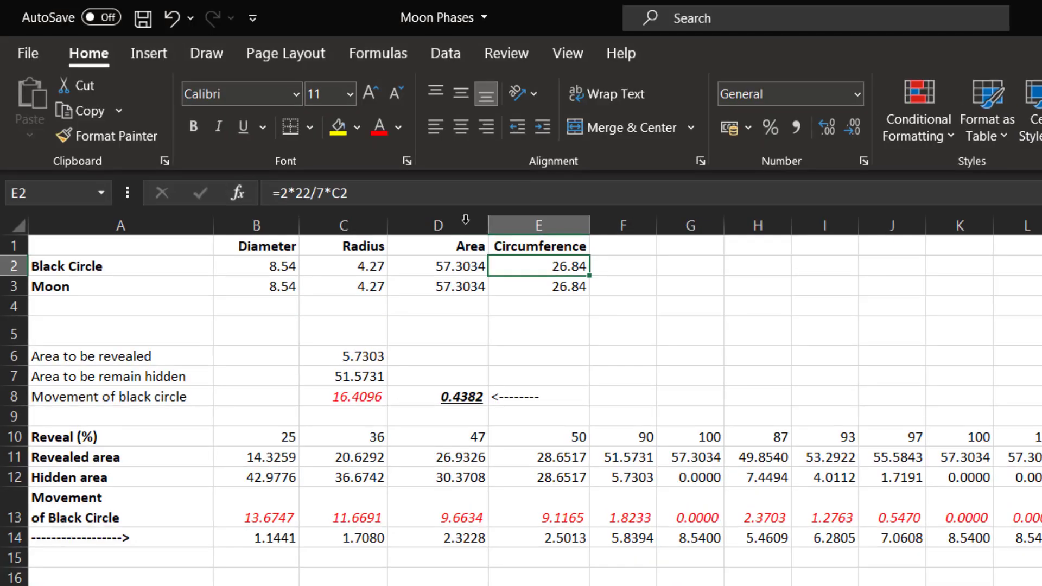
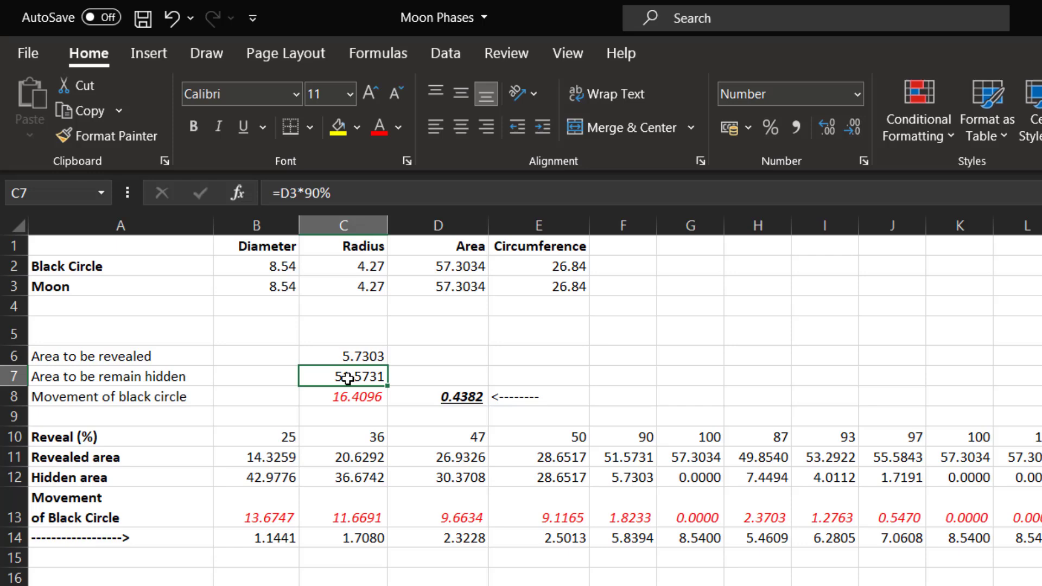
left_click(351, 356)
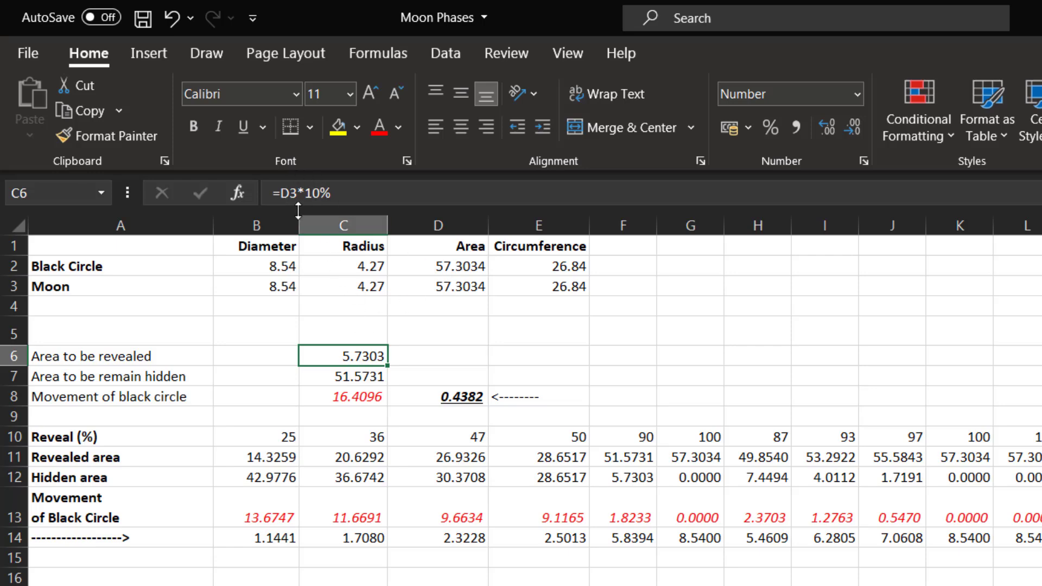
left_click(355, 375)
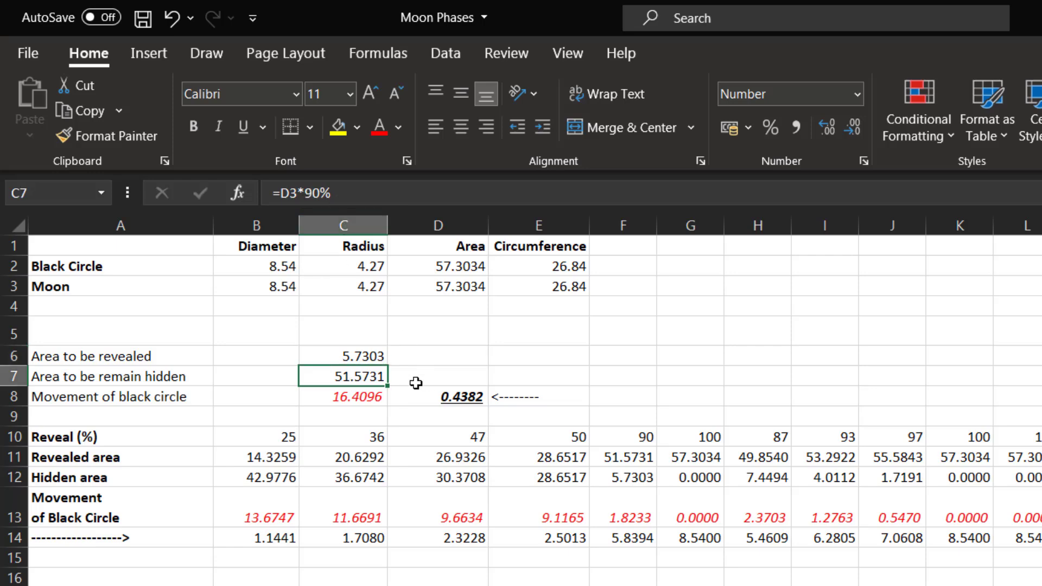
left_click(357, 397)
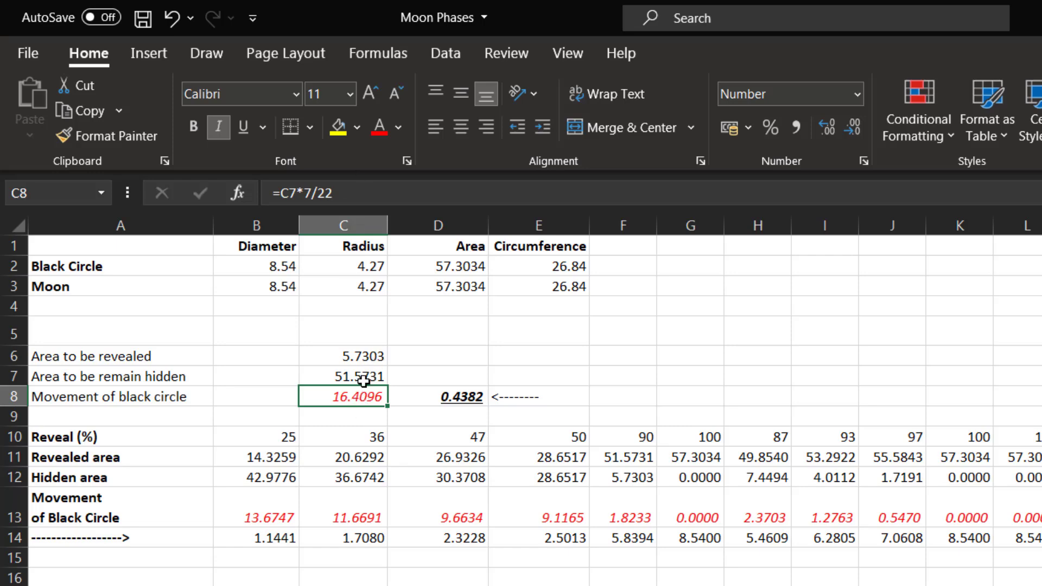
left_click(458, 404)
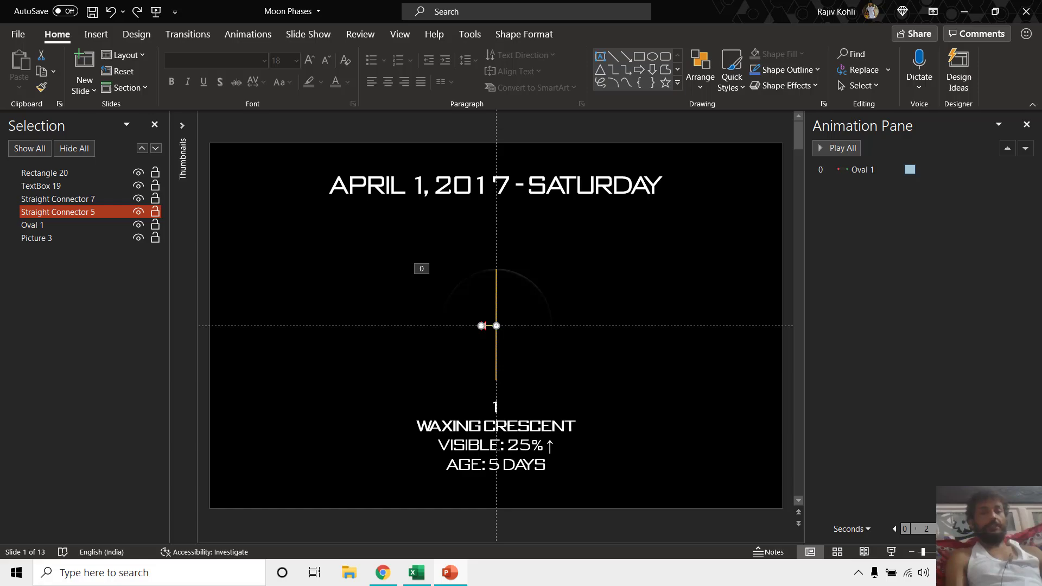
- Examine the 25% reveal column in the Excel workbook, going through cells B10 to B14 from reveal percentage to black circle movement
key("alt+Tab")
left_click(182, 280)
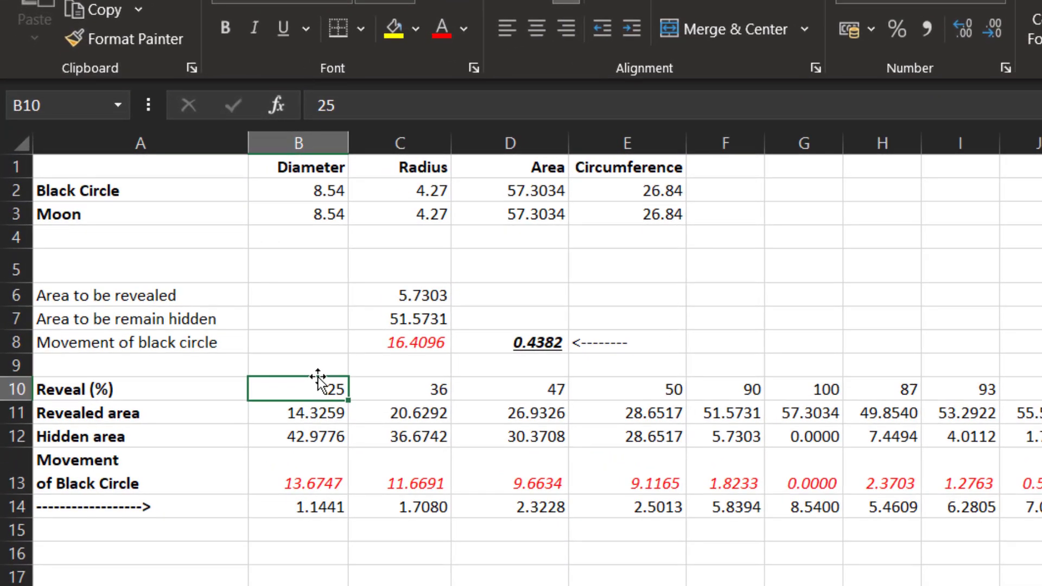
left_click(318, 413)
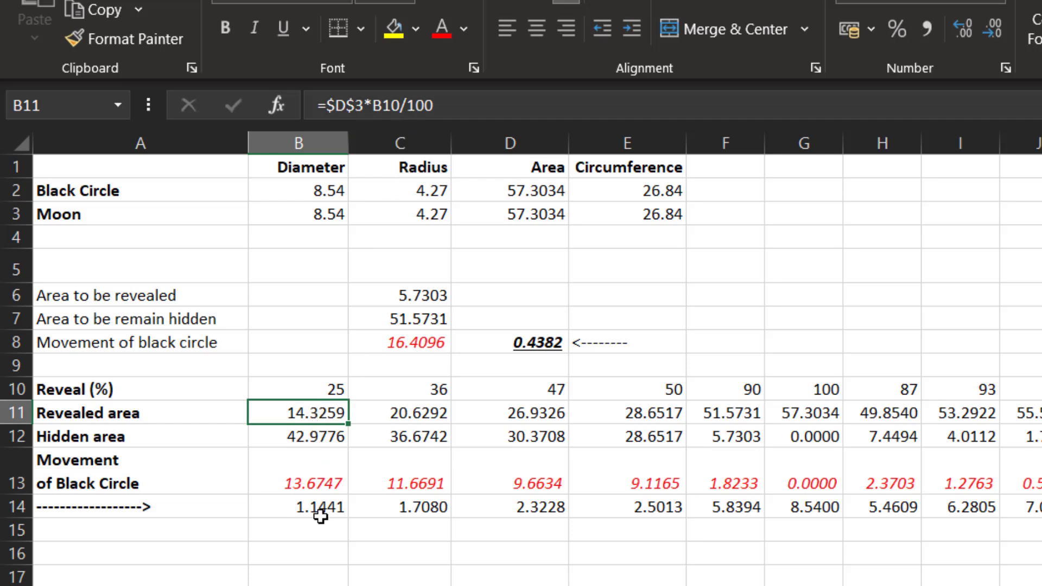
left_click(326, 436)
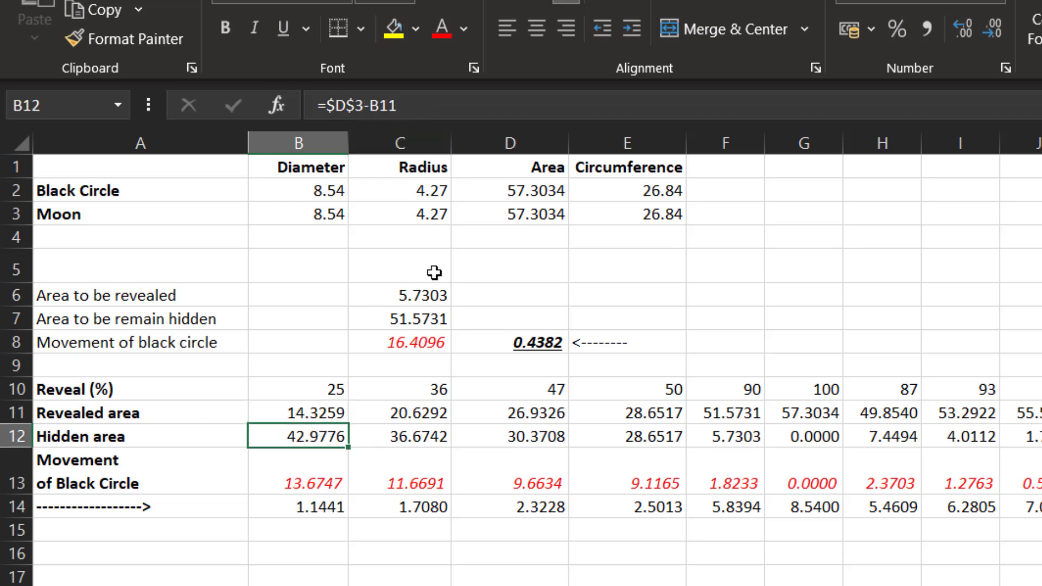
left_click(303, 476)
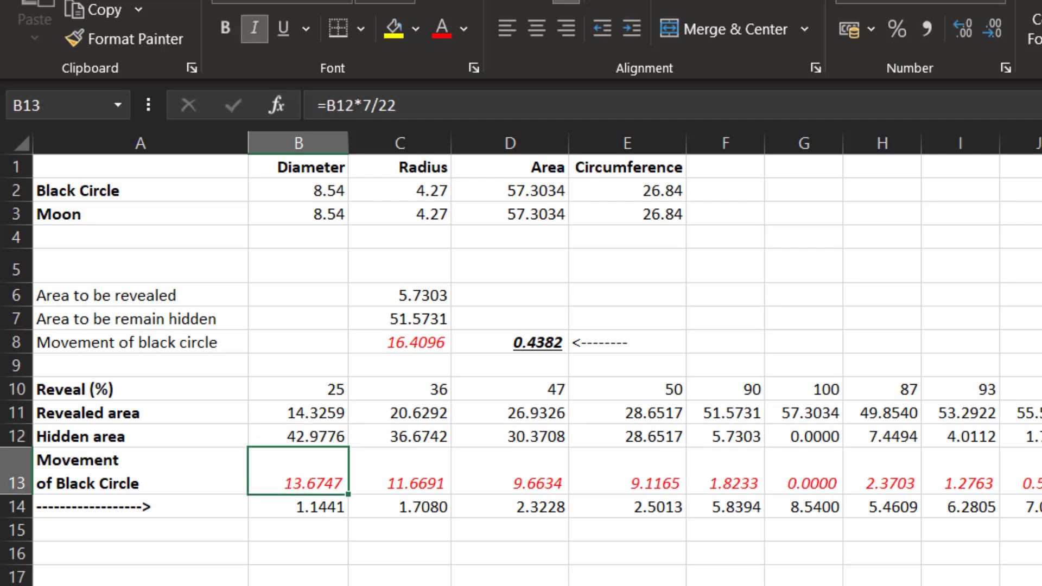
left_click(304, 508)
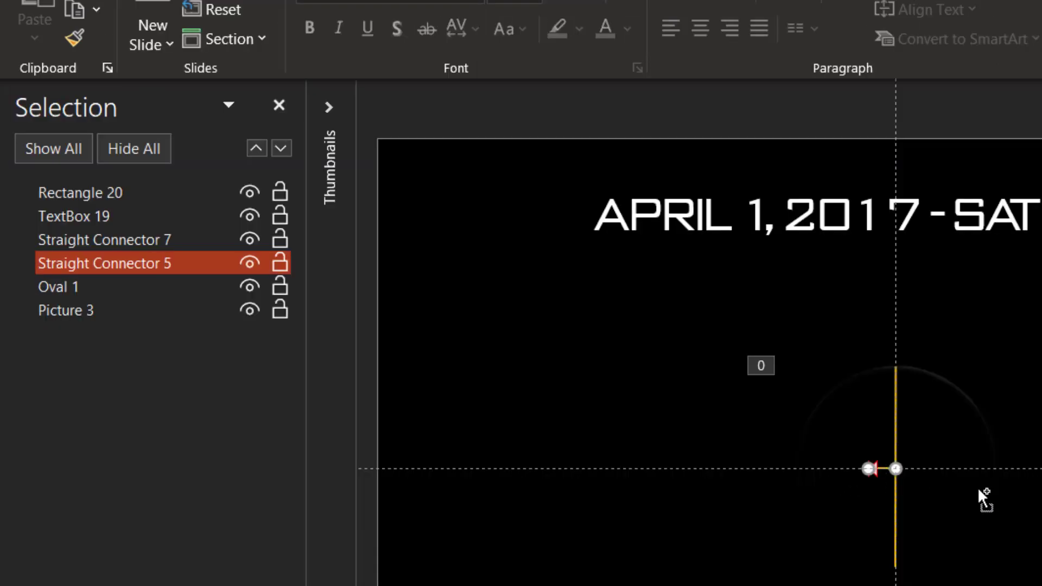
- Compare Oval 1's motion path on PowerPoint slide 1 with the black circle movement in Excel cell B14, returning to PowerPoint
scroll(971, 489, "up", 10)
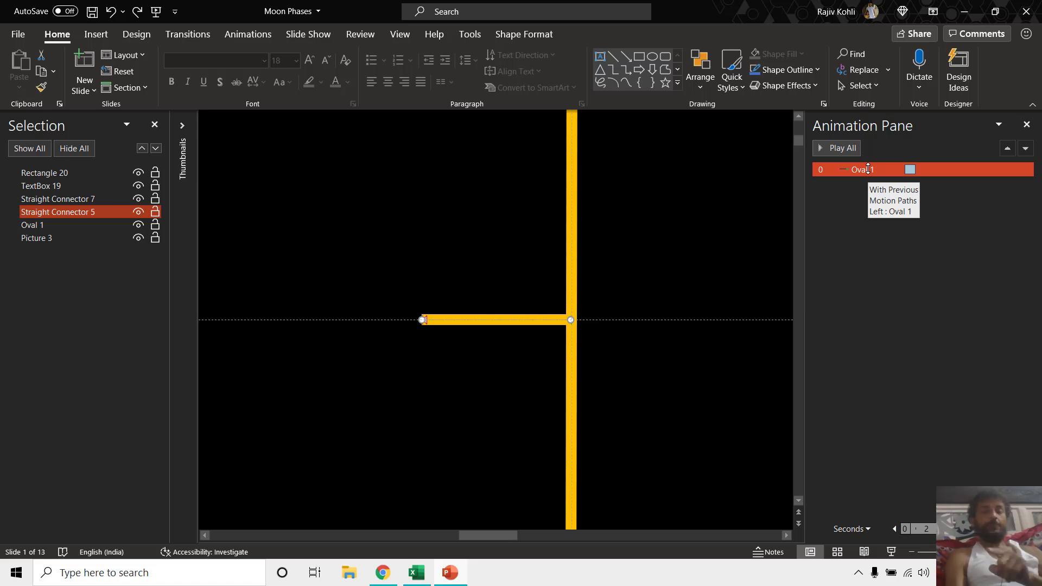
left_click(867, 169)
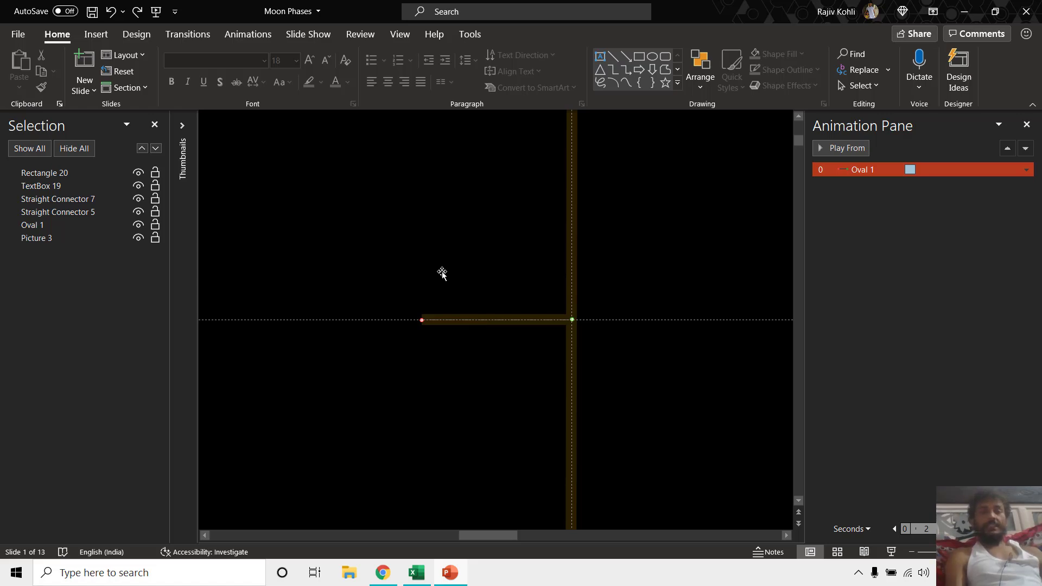
key("alt+Tab")
left_click(172, 350)
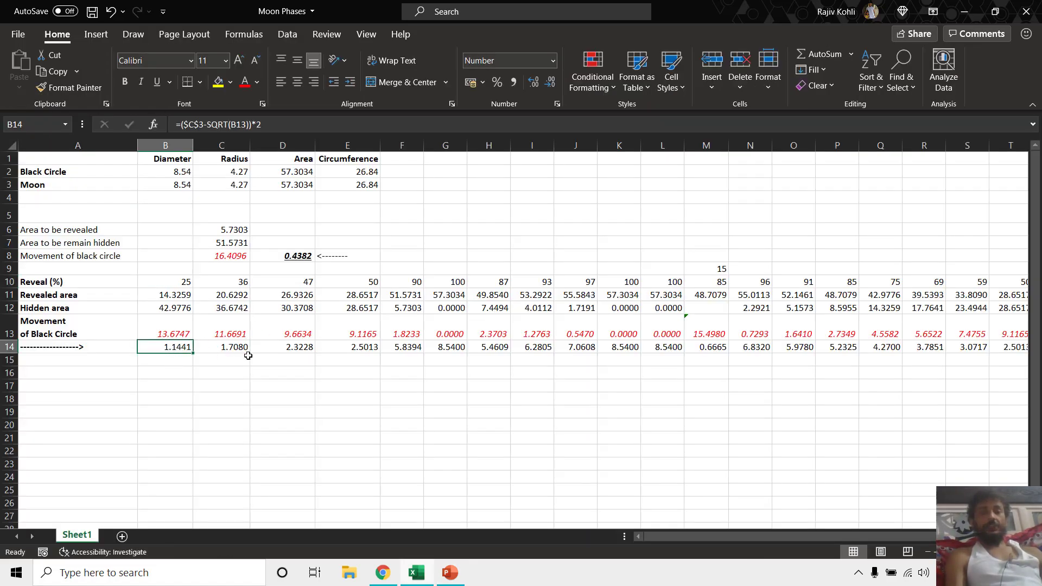
key("alt+Tab")
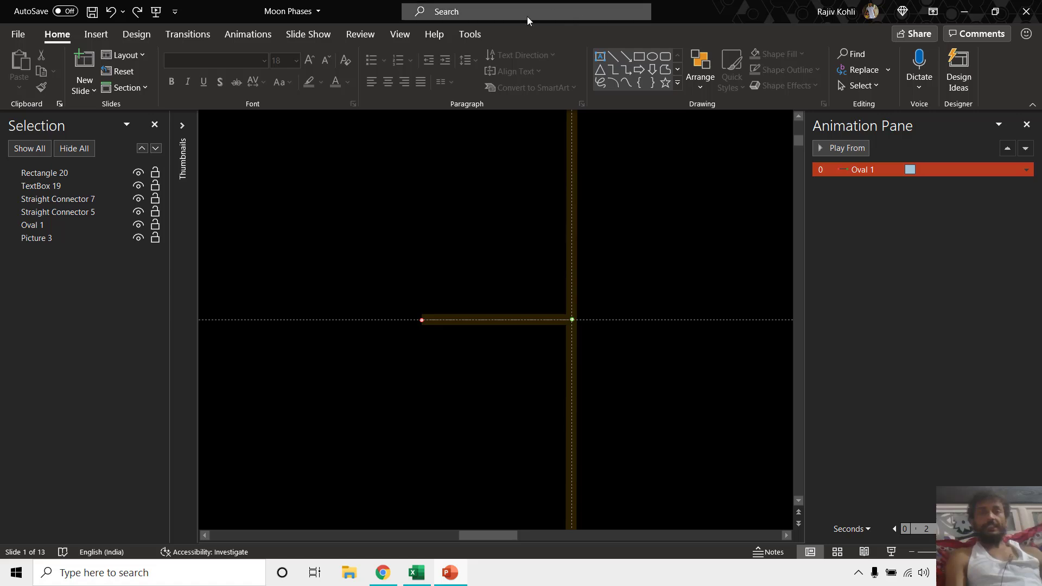
- Check the horizontal yellow line's width and compare its end with the end point of Oval 1's motion path
left_click(498, 320)
left_click(513, 33)
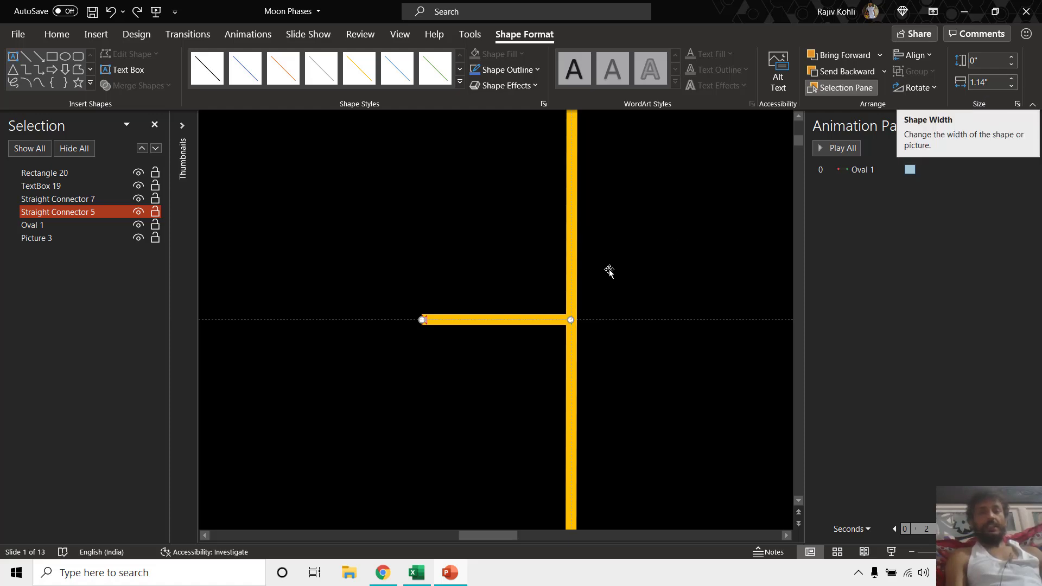
left_click(862, 170)
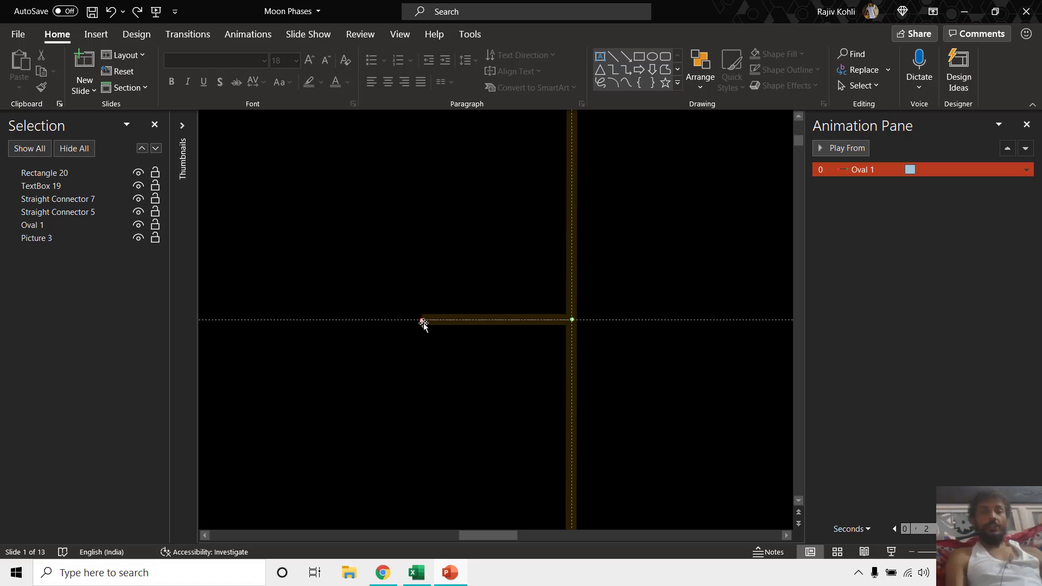
key("Escape")
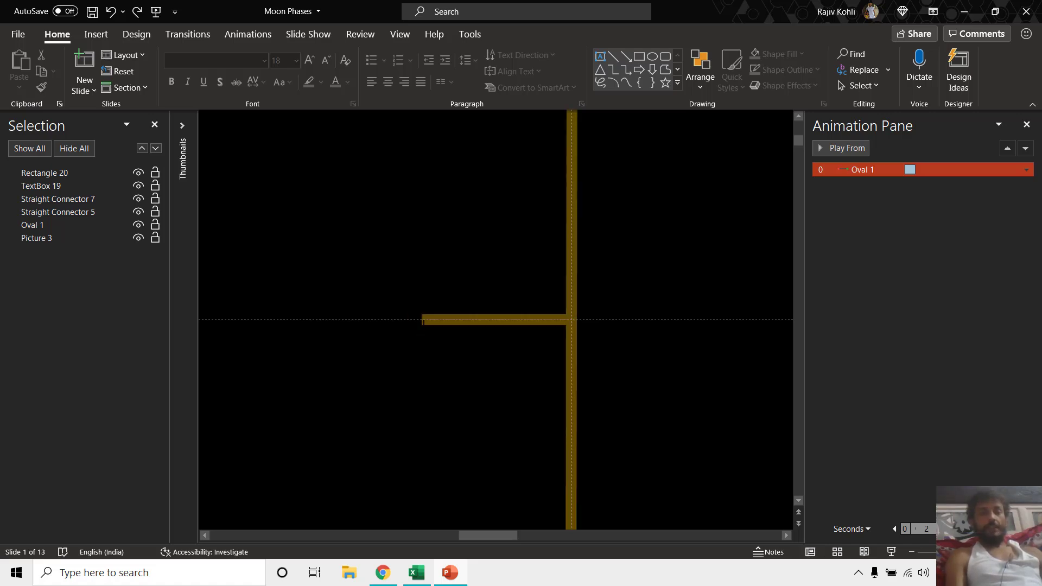
- Delete the horizontal and vertical yellow measuring lines from slide 1
left_click(493, 320)
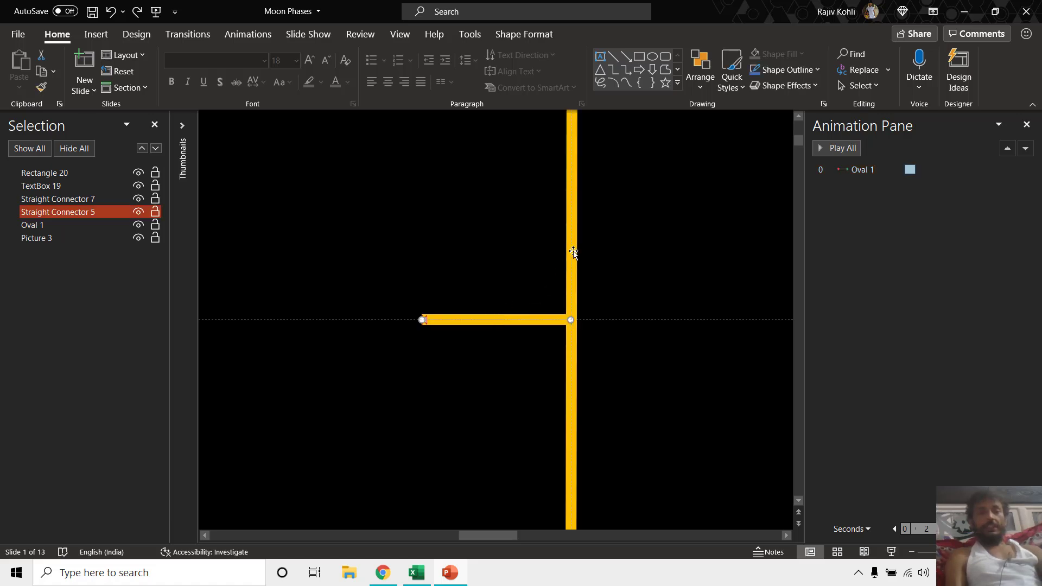
key("Delete")
left_click(574, 228)
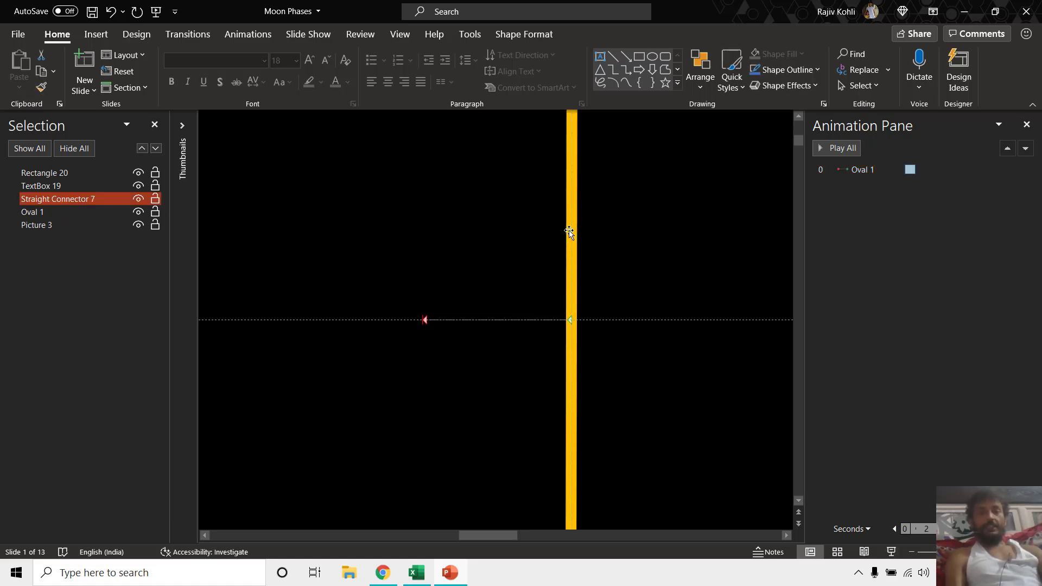
key("Delete")
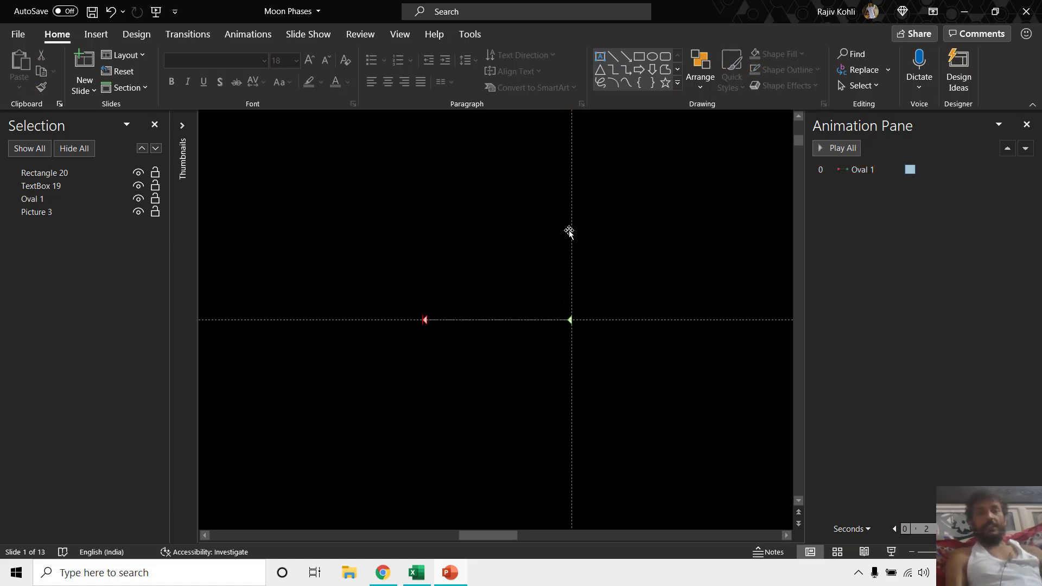
- Play the slide show from slide 1 through to the April 12 slide and exit it
left_click(890, 551)
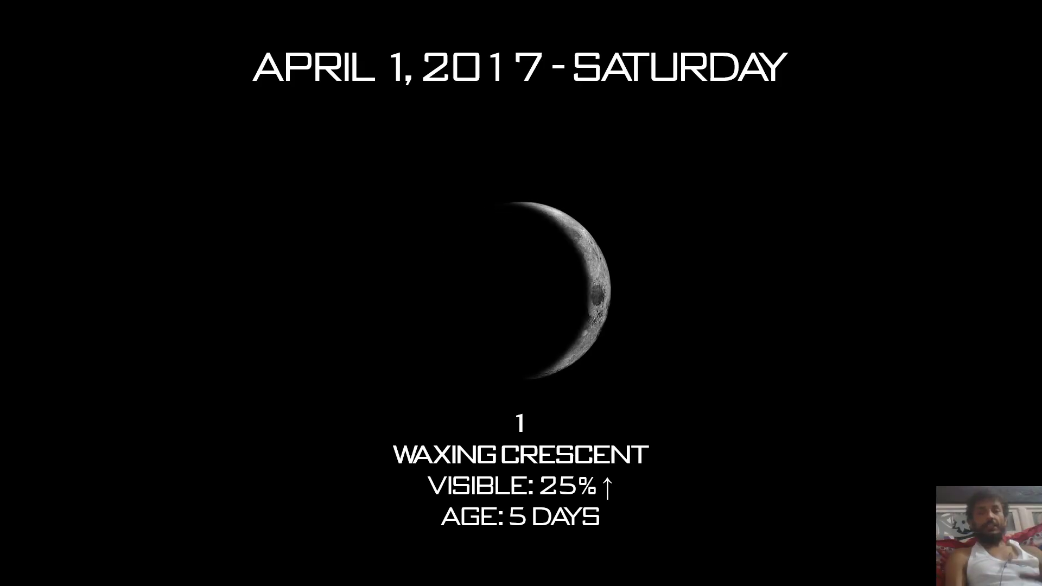
key("Right")
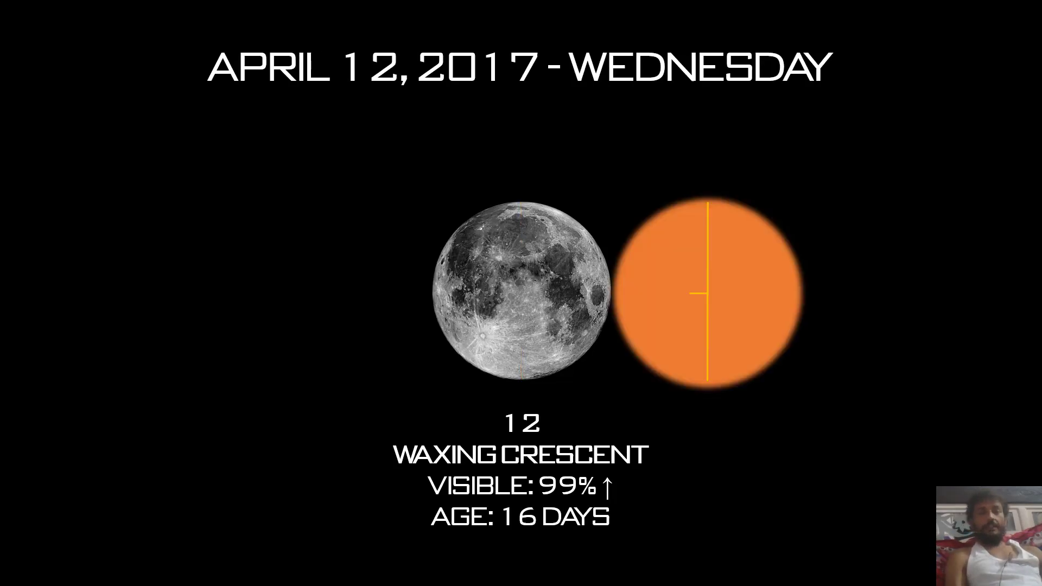
key("Escape")
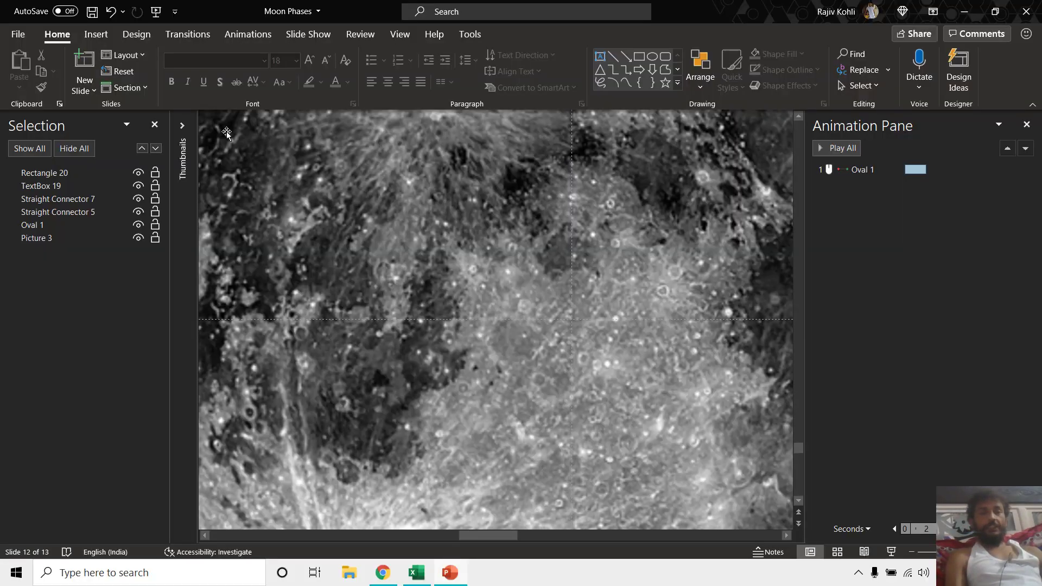
- Expand the slide thumbnails, fill the circle beside the moon on slide 12 with black and switch it back to orange
left_click_drag(197, 190, 298, 262)
scroll(293, 339, "down", 2)
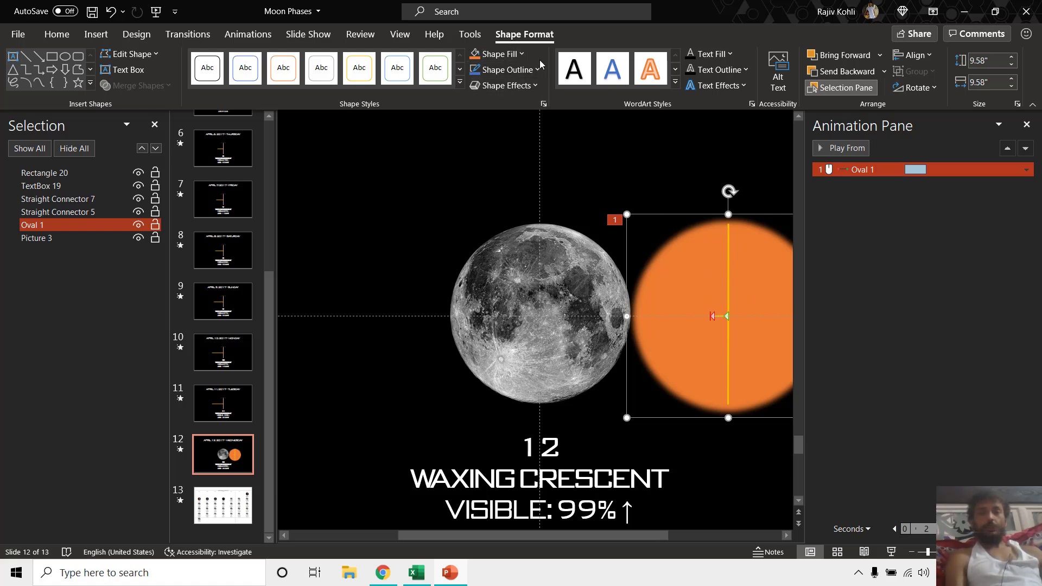
left_click(499, 53)
left_click(497, 198)
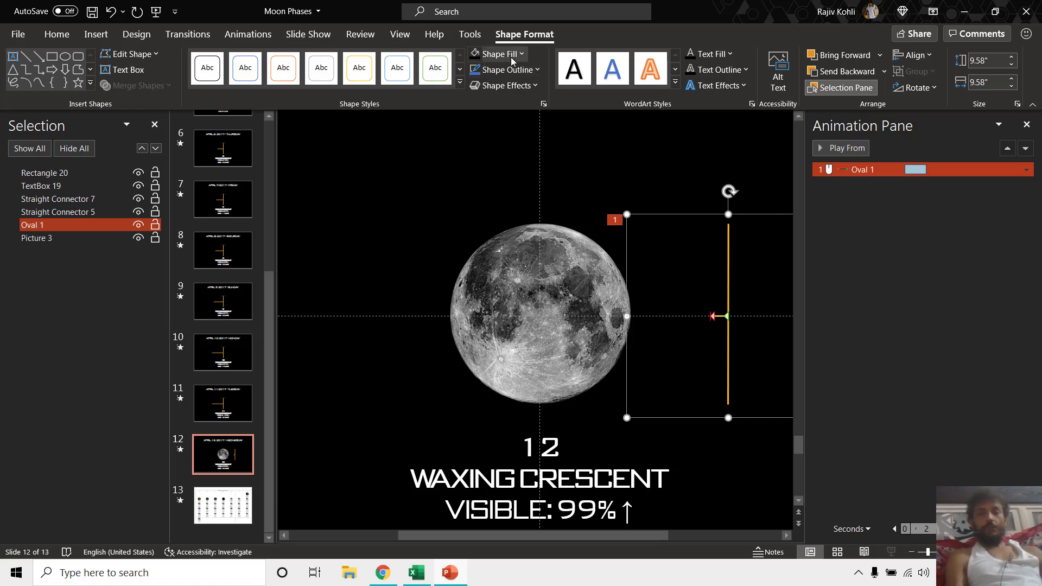
left_click(493, 54)
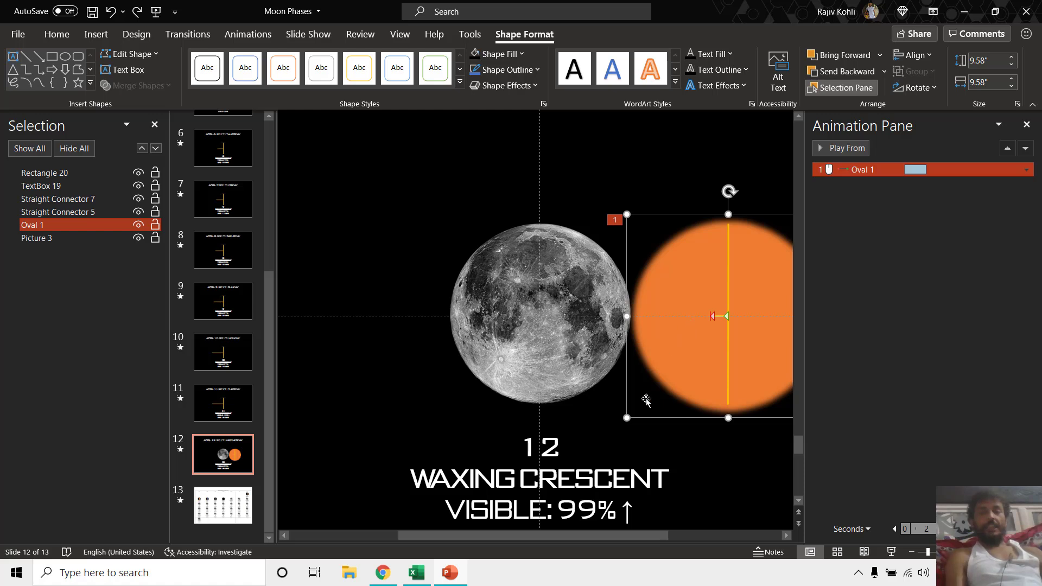
- Play slide 12's circle motion in the slide show with the orange fill and exit the show
left_click(891, 552)
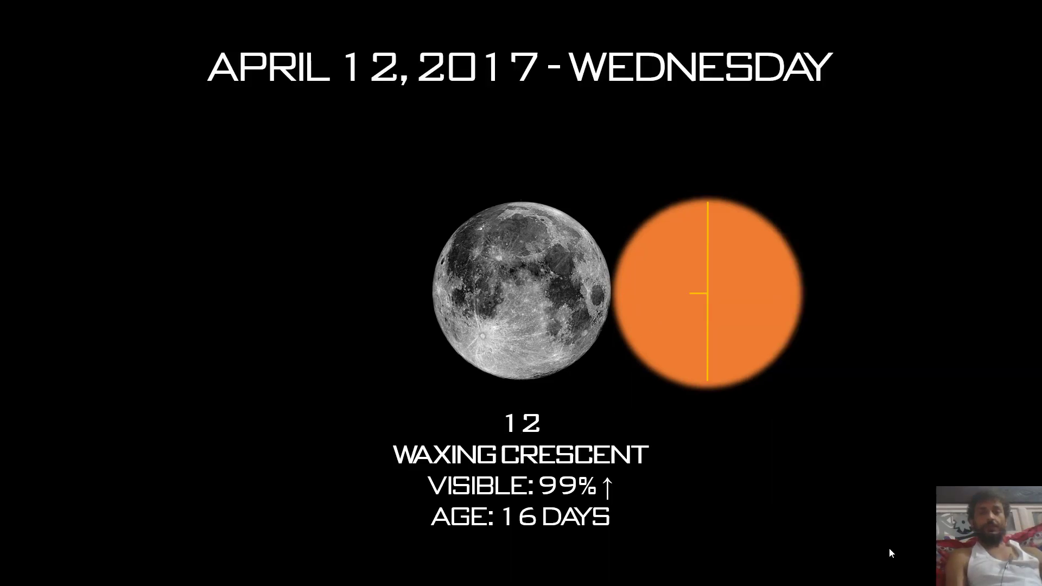
left_click(812, 336)
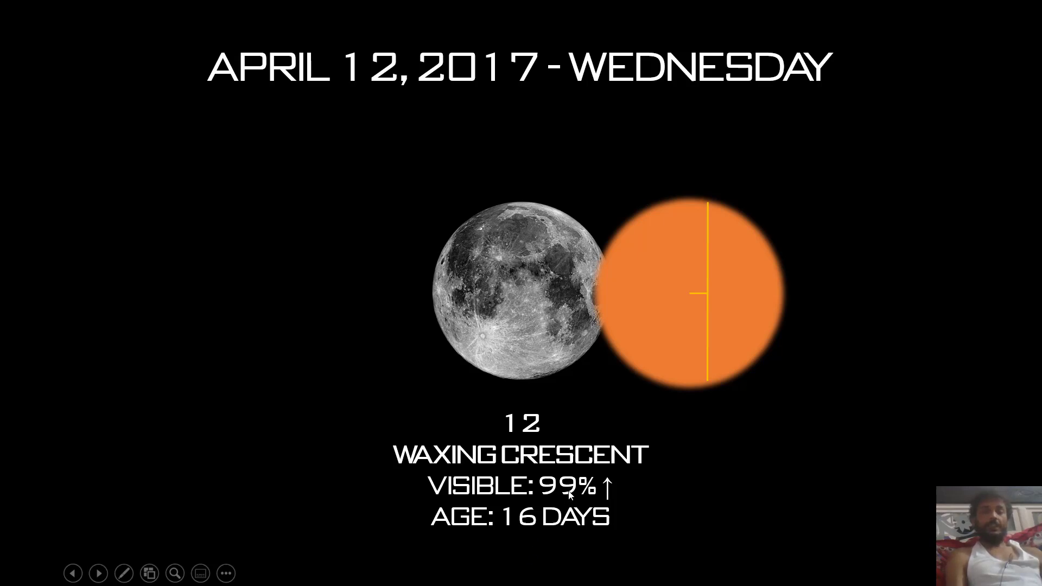
key("Escape")
- Fill the orange circle on slide 12 with black and start the slide show from that slide
left_click(536, 260)
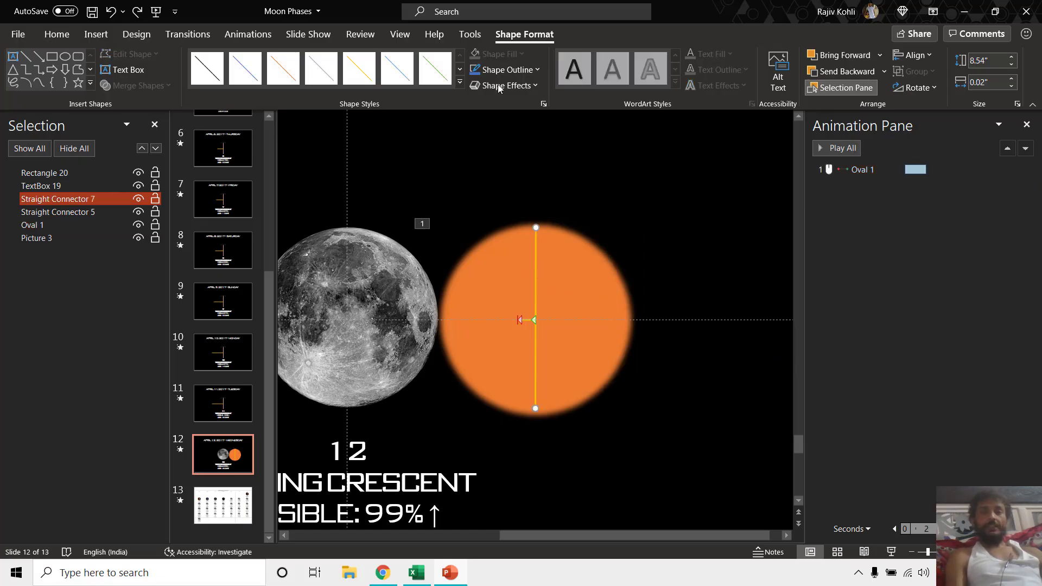
left_click(482, 290)
left_click(488, 58)
left_click(502, 201)
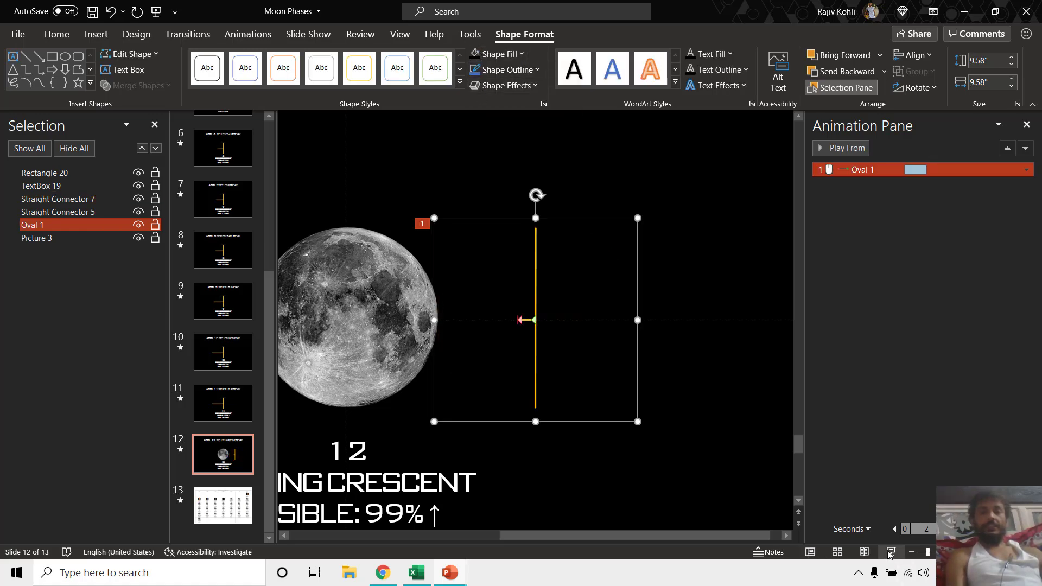
left_click(891, 552)
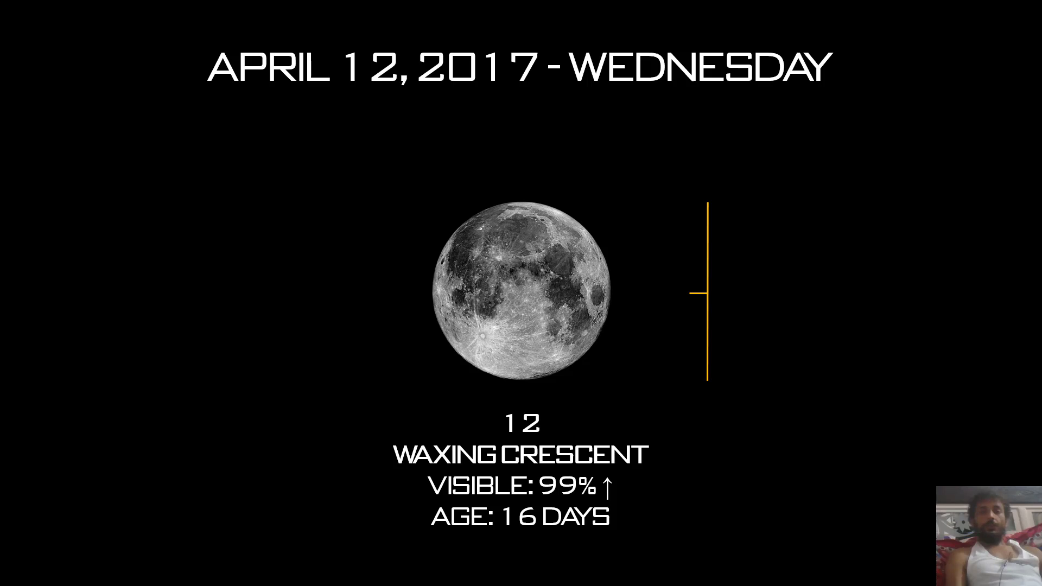